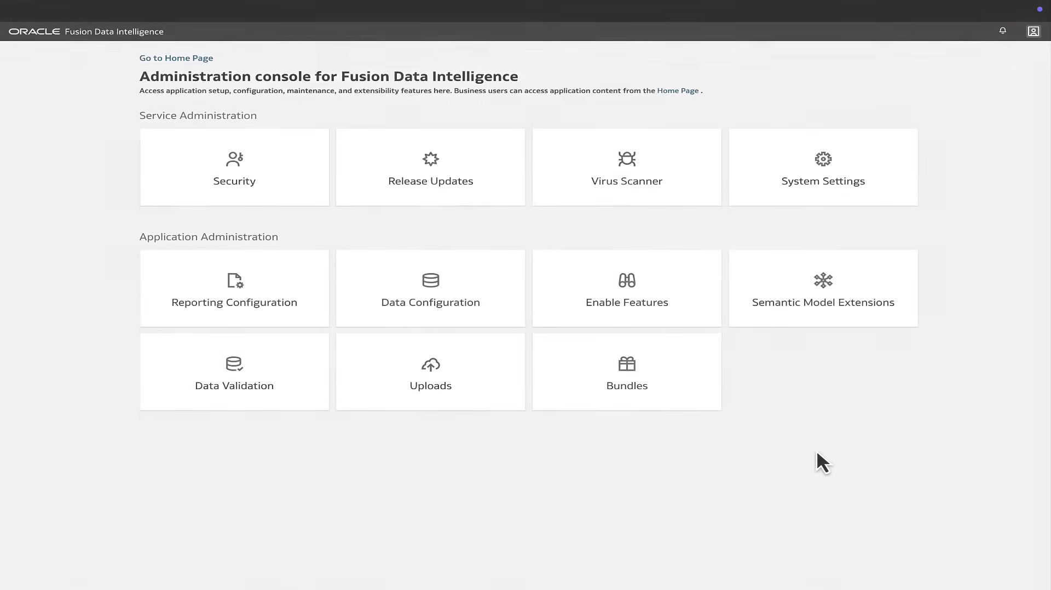
Open the semantic model extensions and create a customization sandbox named MySandbox_Demo
click(841, 312)
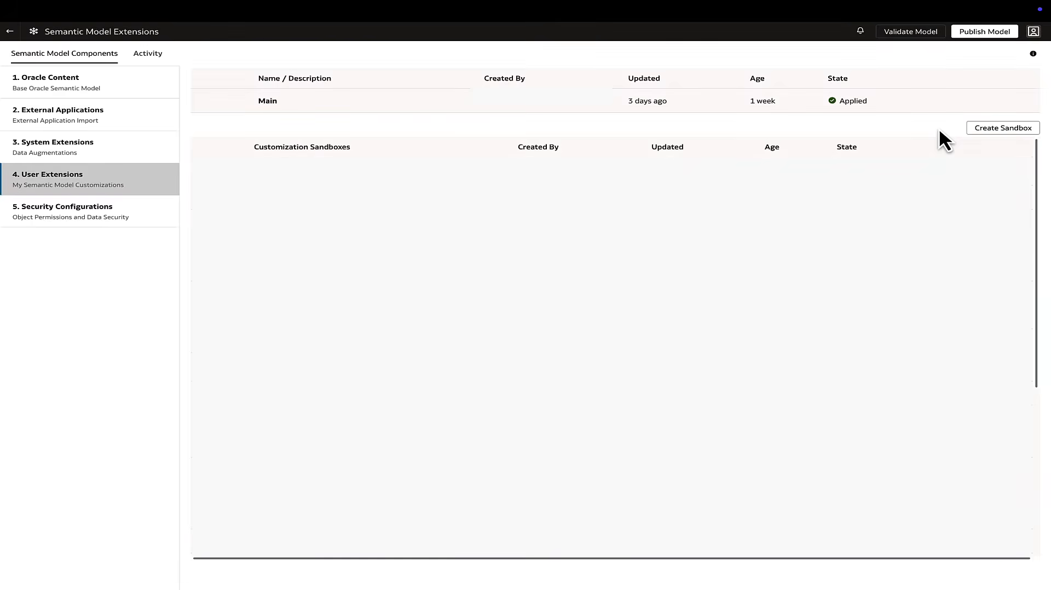
click(1028, 131)
text(MySandbox_Demo)
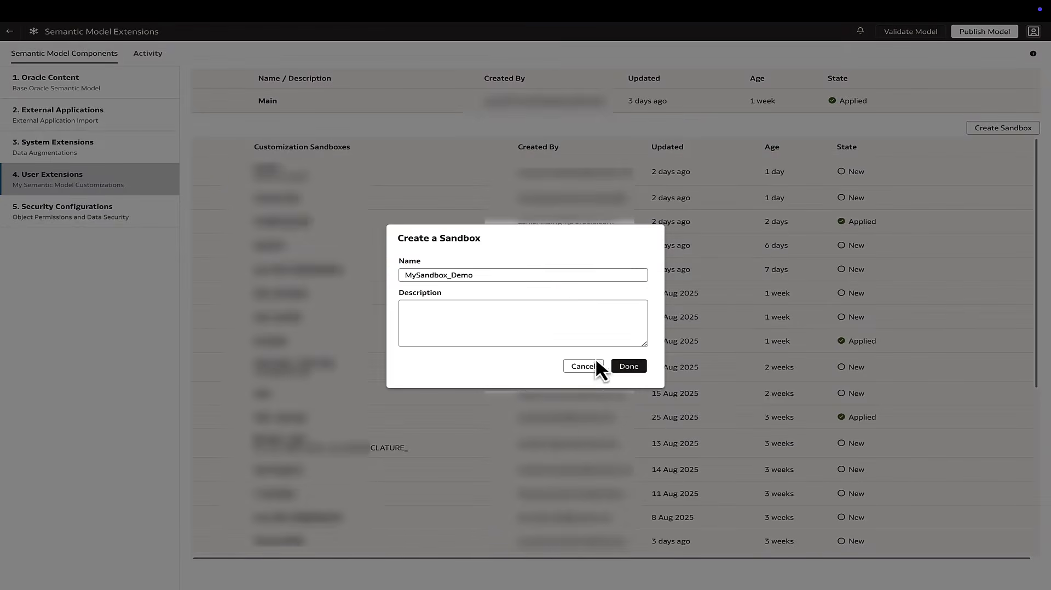
click(628, 367)
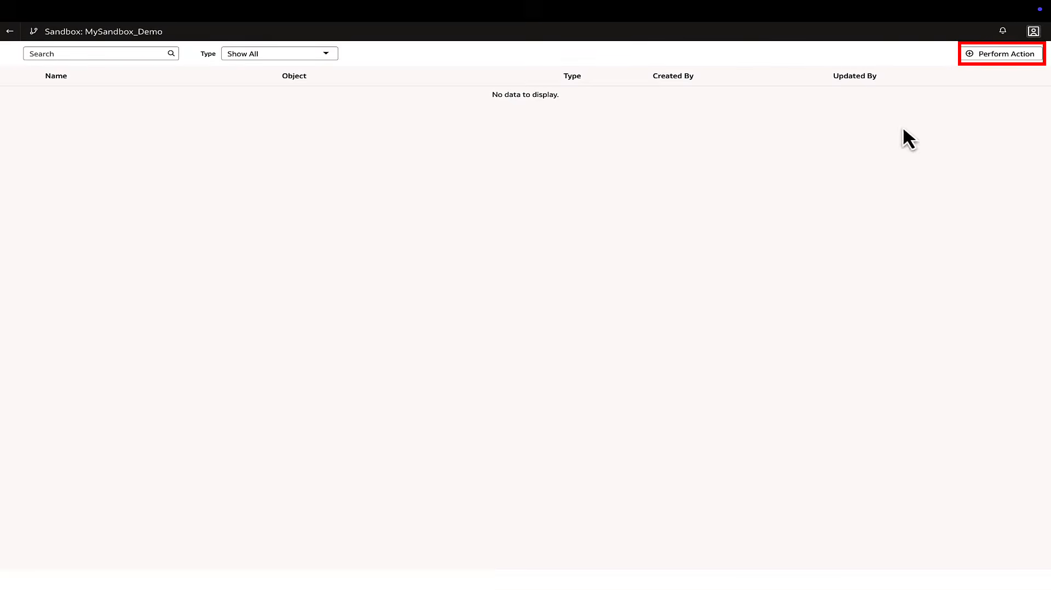
Start editing the out-of-the-box logical star for Fact - OM Sales Orders in the SCM - Sales Orders subject area
click(1008, 54)
click(469, 316)
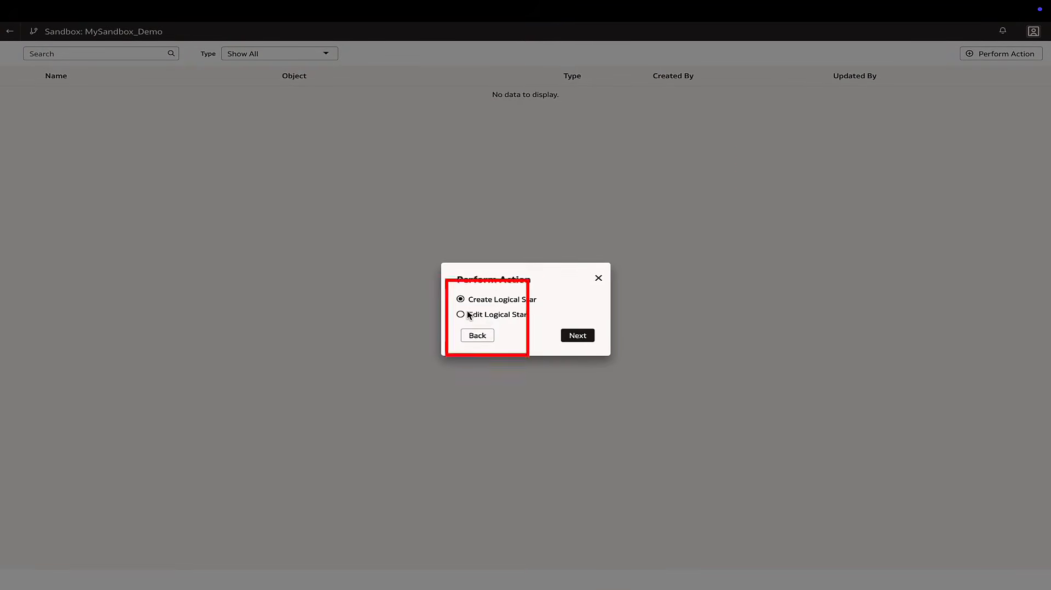
click(470, 314)
click(517, 332)
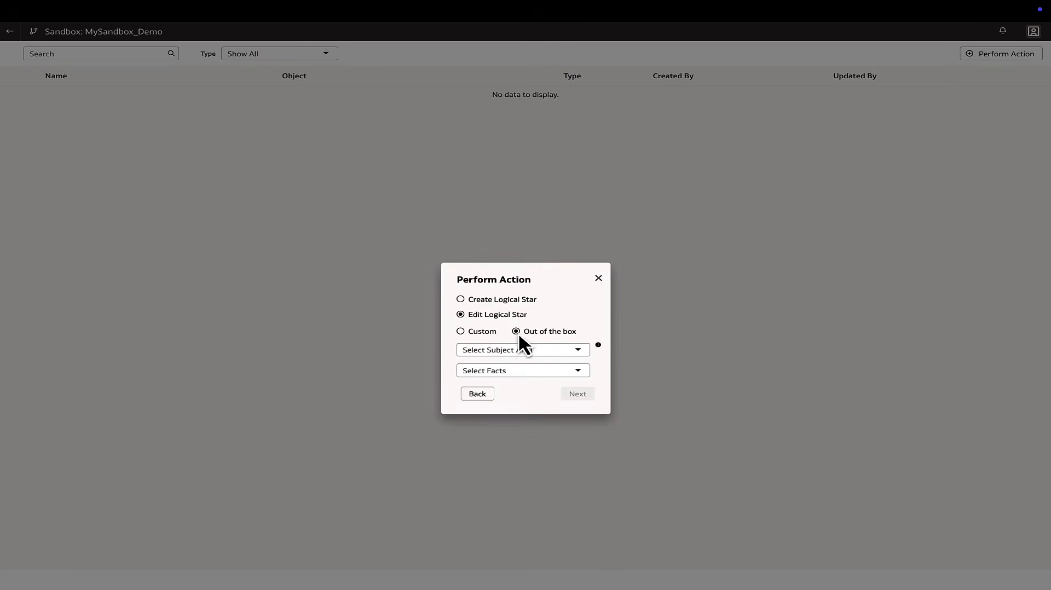
click(579, 351)
text(SCM)
scroll(521, 455, down, 2)
click(527, 425)
click(579, 371)
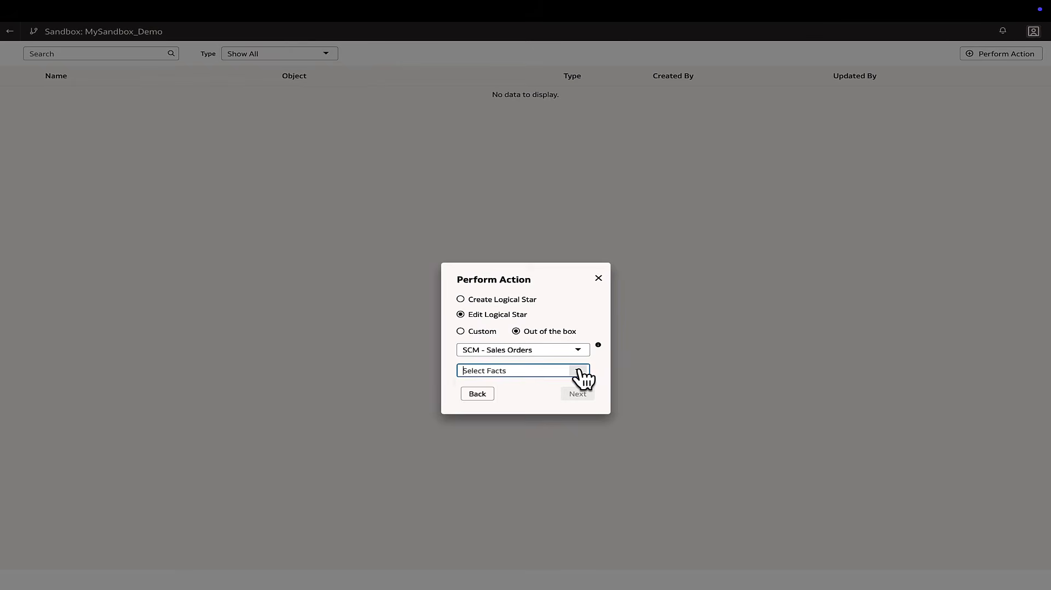
click(526, 394)
click(578, 394)
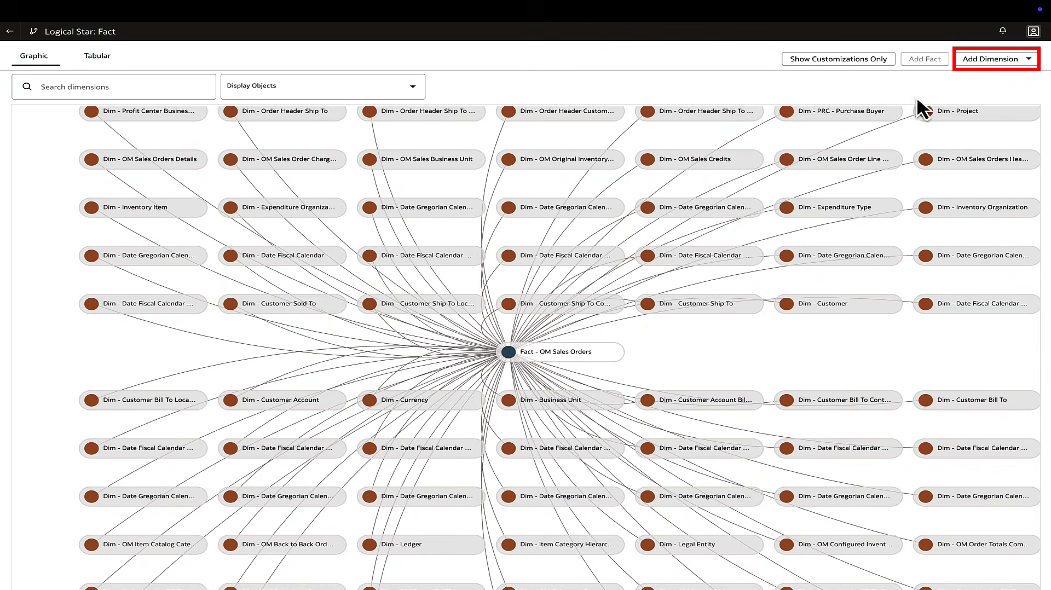
Create a dimension named Item_Dept_Custom_D_V from the object FDI_X_ITEM_CUSTOM_DEPARTMENT_D_V in the OAX_USER schema
click(995, 61)
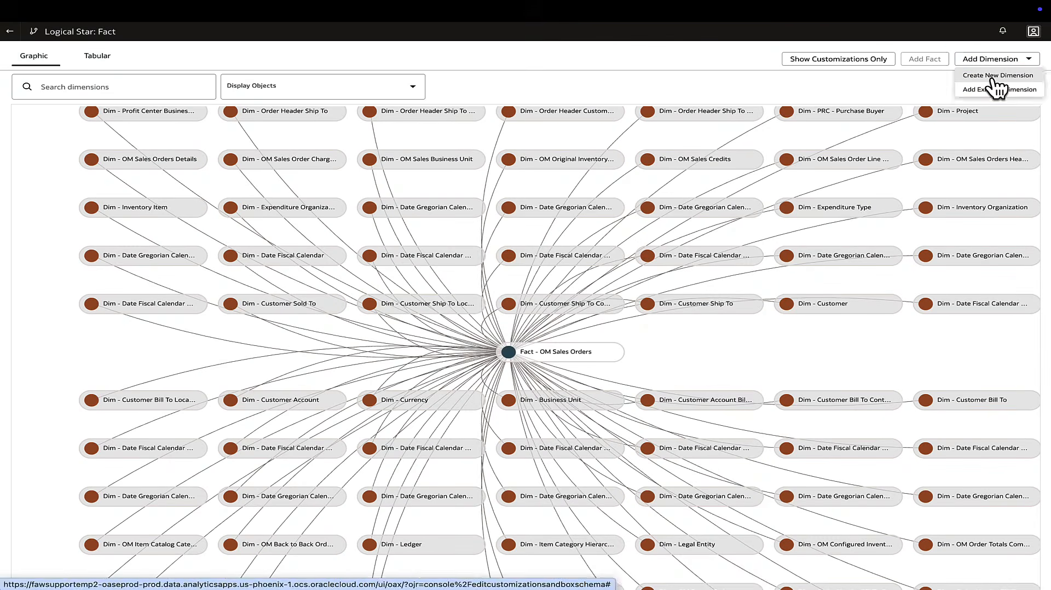
click(994, 76)
click(644, 114)
click(525, 238)
click(643, 134)
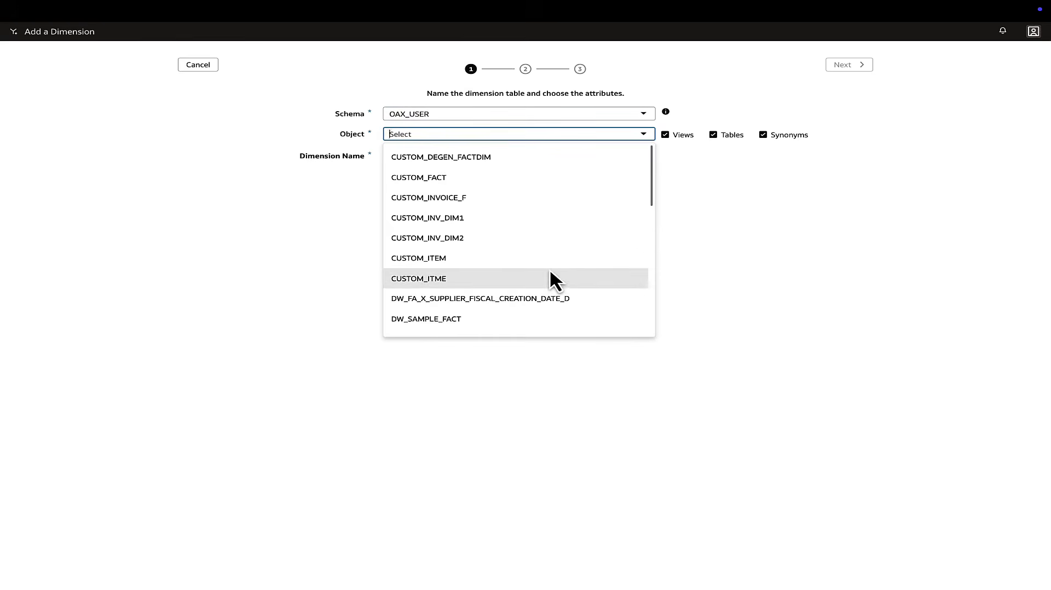
scroll(550, 268, down, 3)
click(558, 262)
text(Item_Dept_Custom_D_V)
Add ORG_ITEM_KEY and DEPARTMENT as attributes, and use ORG_ITEM_KEY, ORGANIZATION_ID and INVENTORY_ITEM_ID as the dimension's keys
click(231, 231)
click(379, 232)
click(380, 257)
click(380, 282)
click(231, 307)
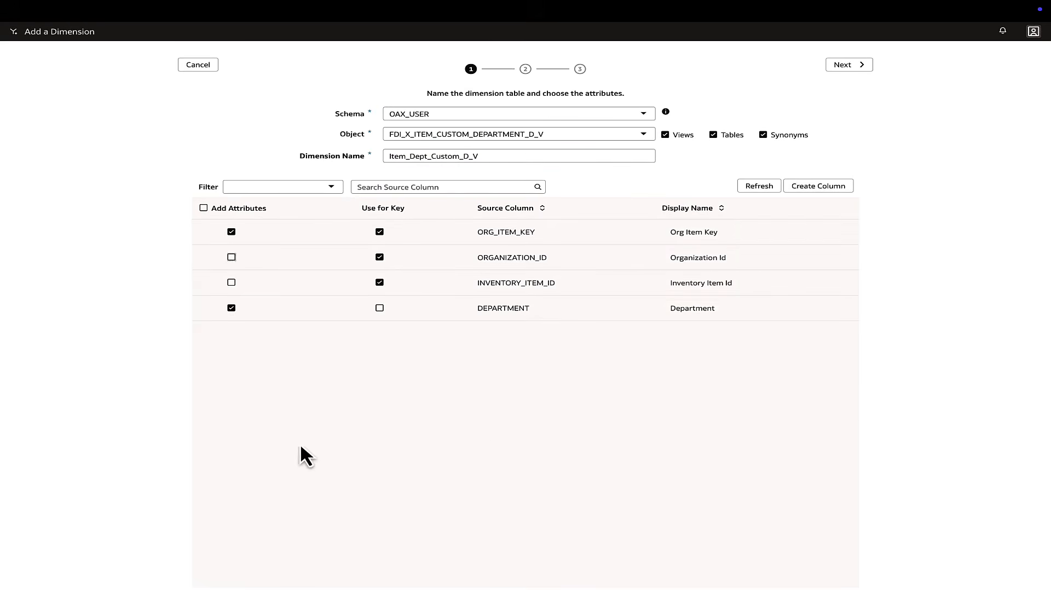
click(850, 65)
Complete the remaining dimension setup without choosing any sort order columns, and finish adding the dimension
drag(252, 188, 482, 181)
click(437, 248)
click(594, 411)
click(860, 68)
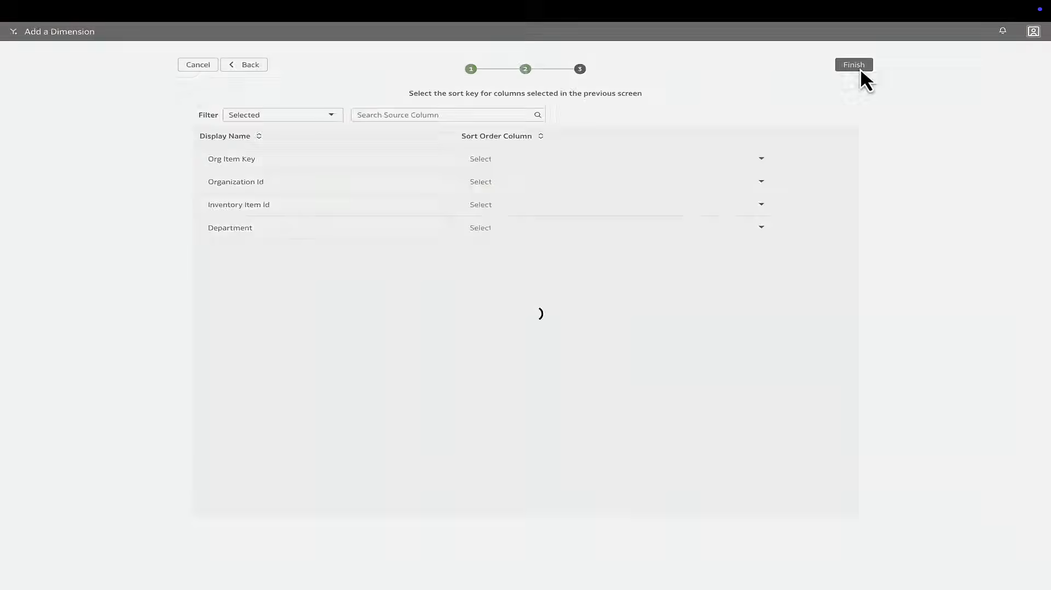
click(860, 67)
Display only custom dimensions and define the join between Fact - OM Sales Orders and Dim - Item_Dept_Custom_D_V
click(412, 87)
click(231, 159)
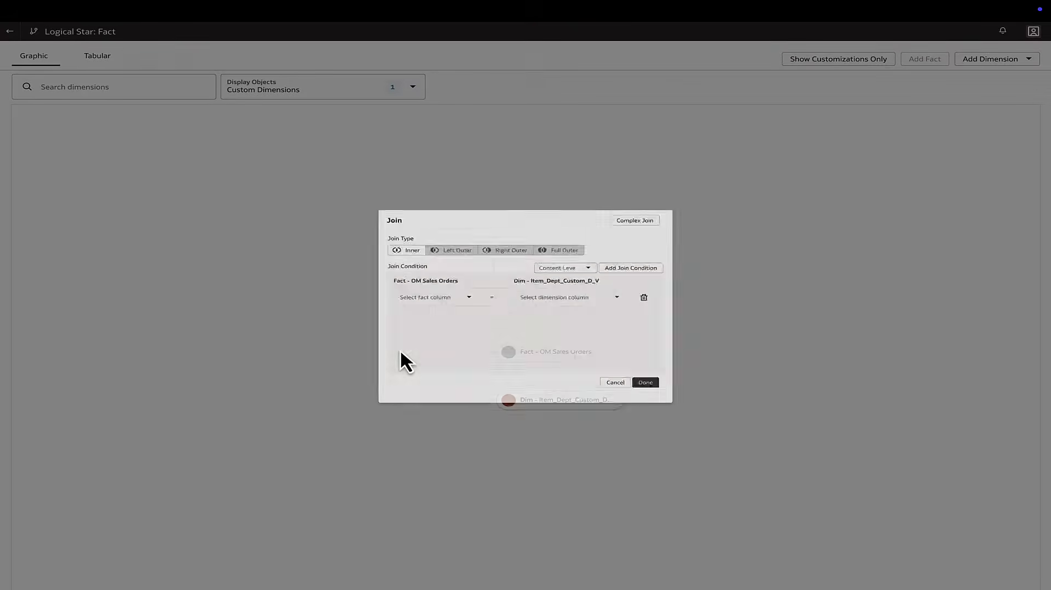
click(439, 301)
click(432, 464)
click(646, 296)
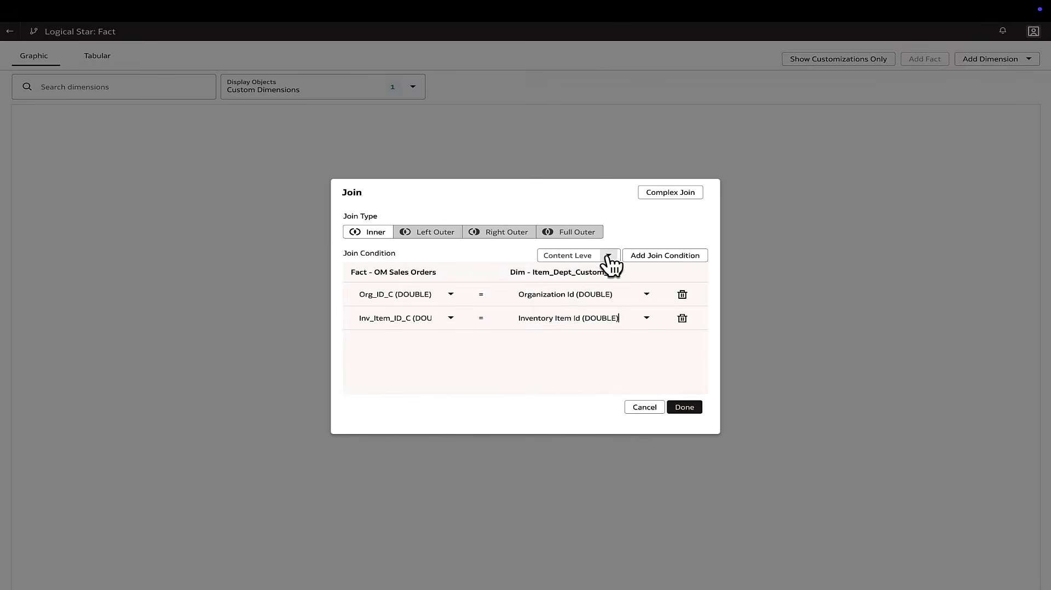
click(609, 257)
click(586, 277)
click(684, 407)
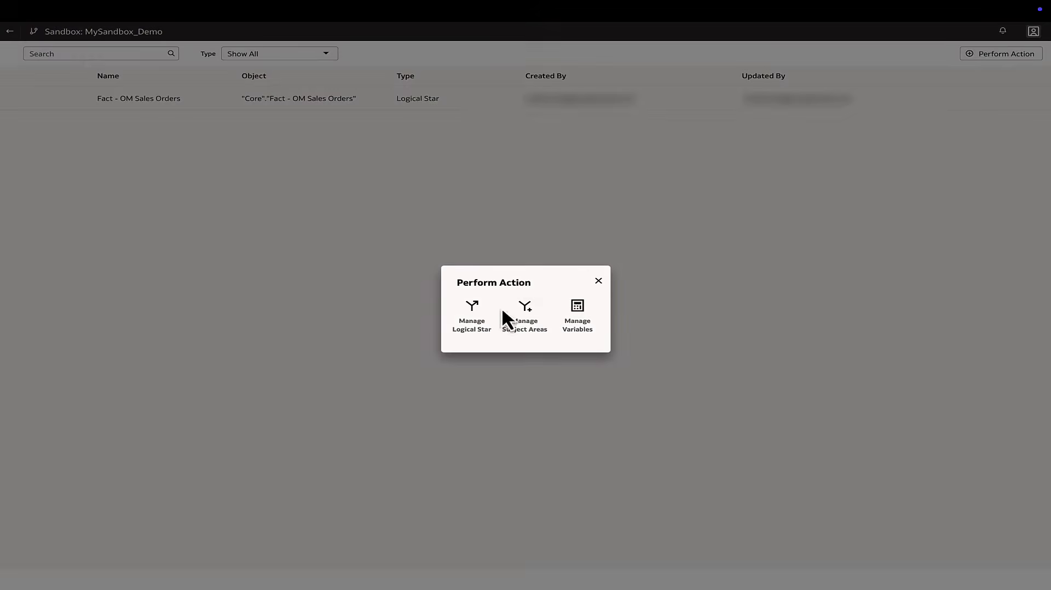
Start modifying the SCM - Sales Orders subject area in the sandbox, keeping its name and description
click(524, 311)
click(461, 317)
click(584, 339)
click(512, 415)
click(578, 362)
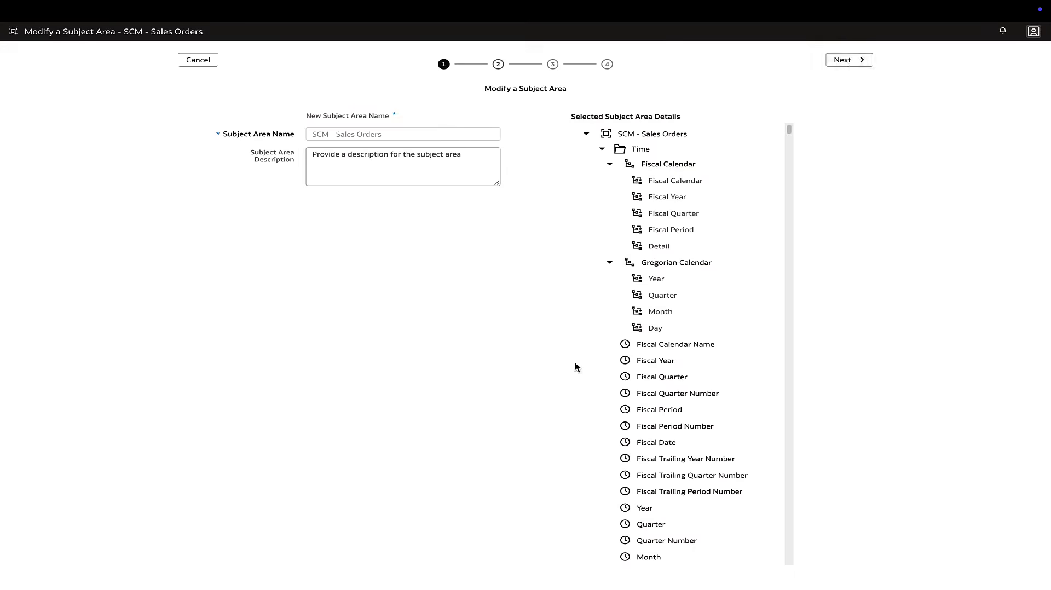
click(849, 61)
Add the Department column of Item_Dept_Custom_D_V to the subject area and finish the modification
click(474, 120)
click(498, 138)
click(382, 283)
click(697, 419)
click(854, 61)
click(853, 60)
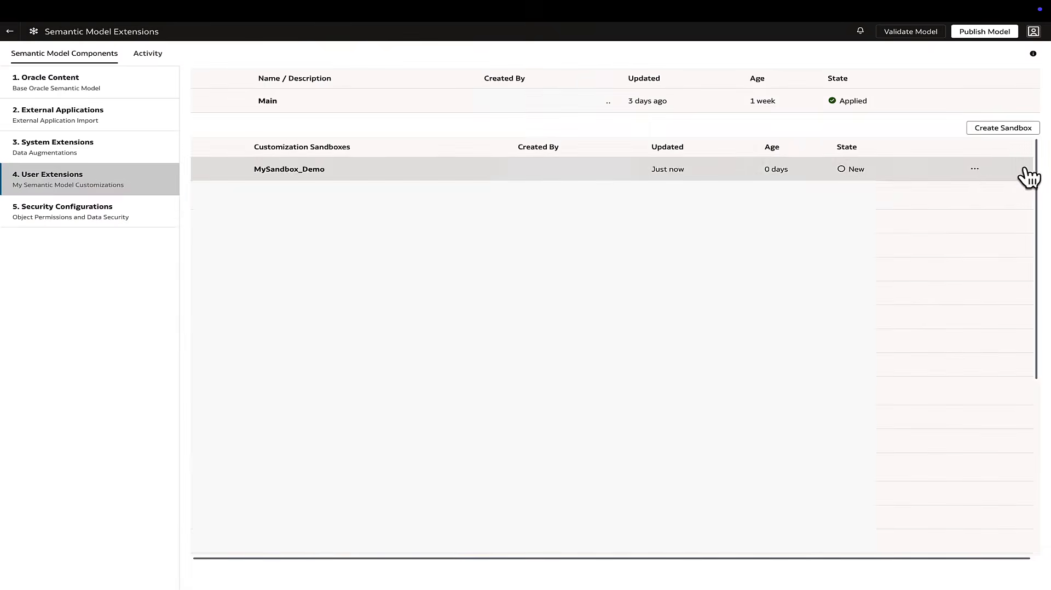
Apply the changes of MySandbox_Demo and merge the sandbox into Main
click(974, 169)
click(953, 216)
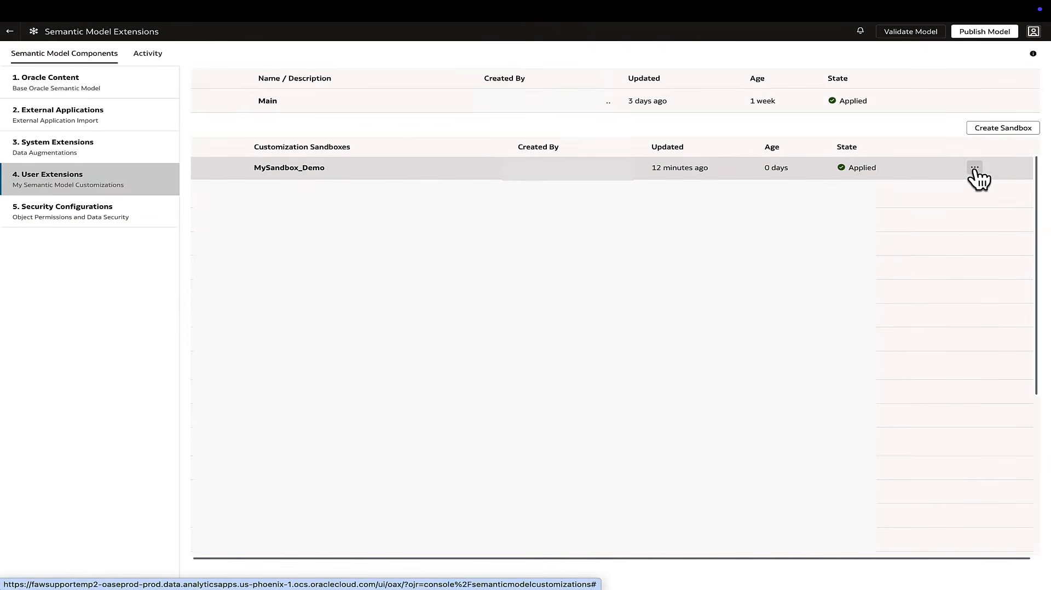
click(975, 169)
click(971, 209)
click(663, 271)
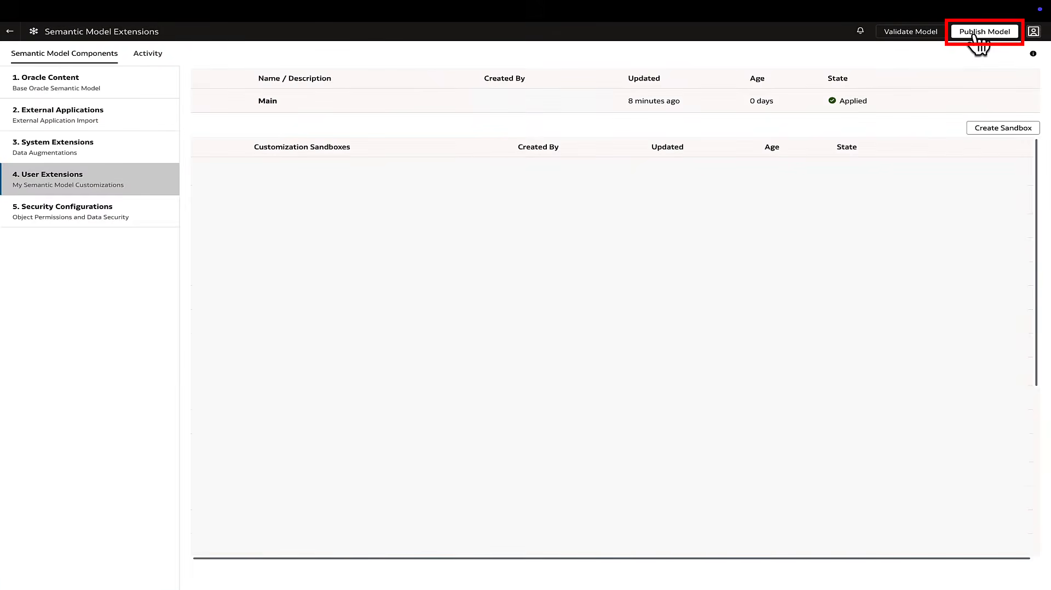
Validate the semantic model and open the list of errors in the current semantic extensions
click(909, 33)
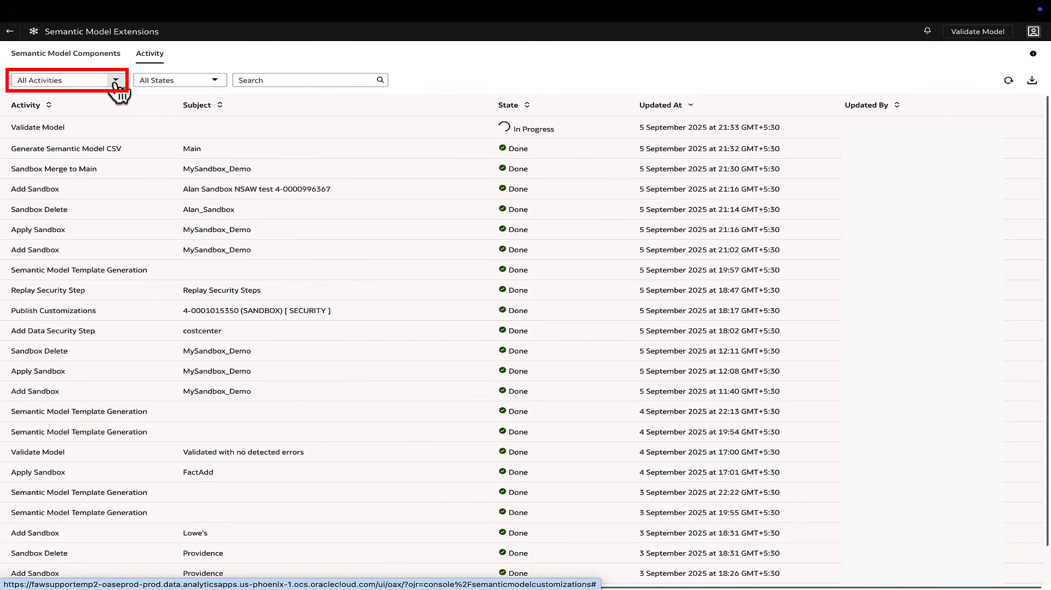
click(116, 81)
scroll(64, 244, down, 5)
click(64, 245)
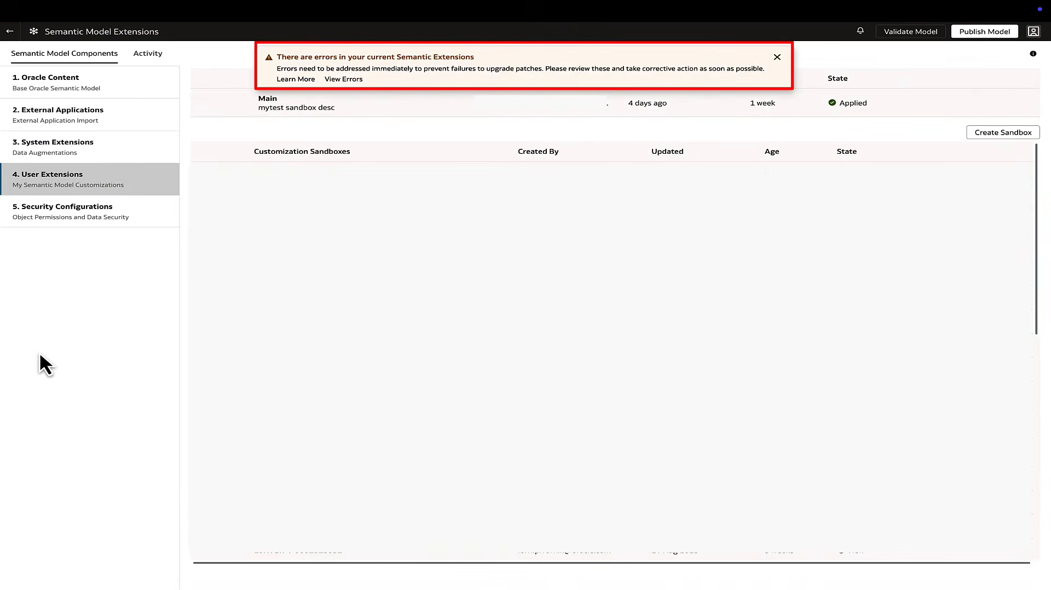
click(354, 82)
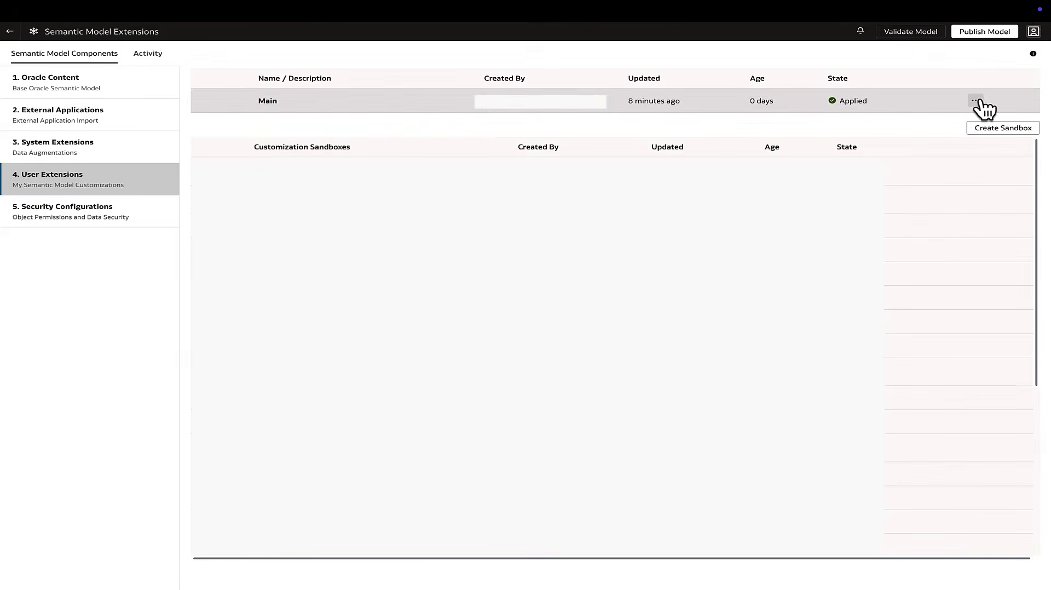
Generate the sandbox report for the Main sandbox and download it
click(976, 101)
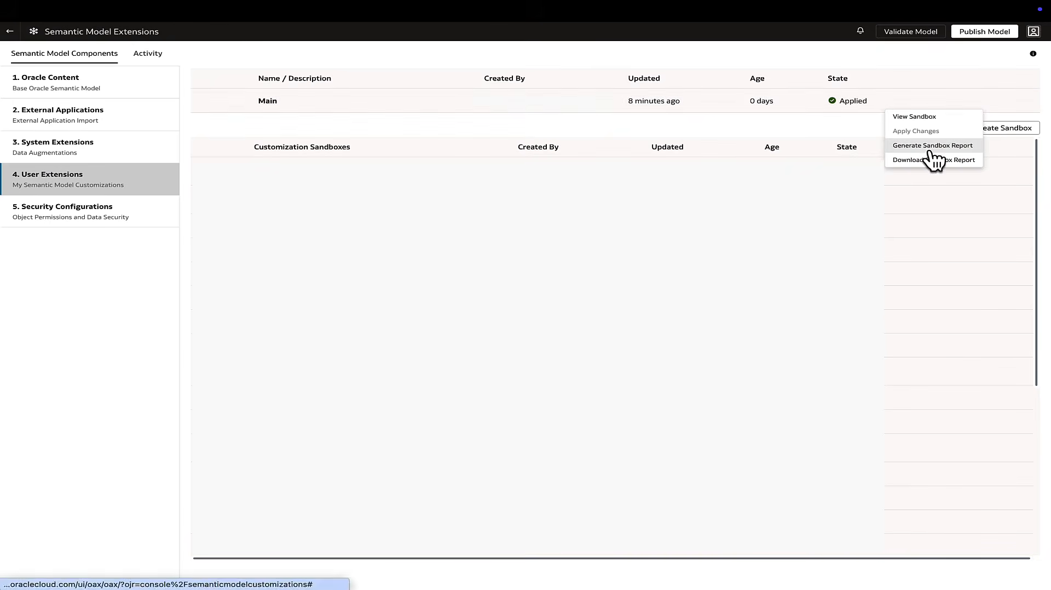
click(932, 145)
click(975, 102)
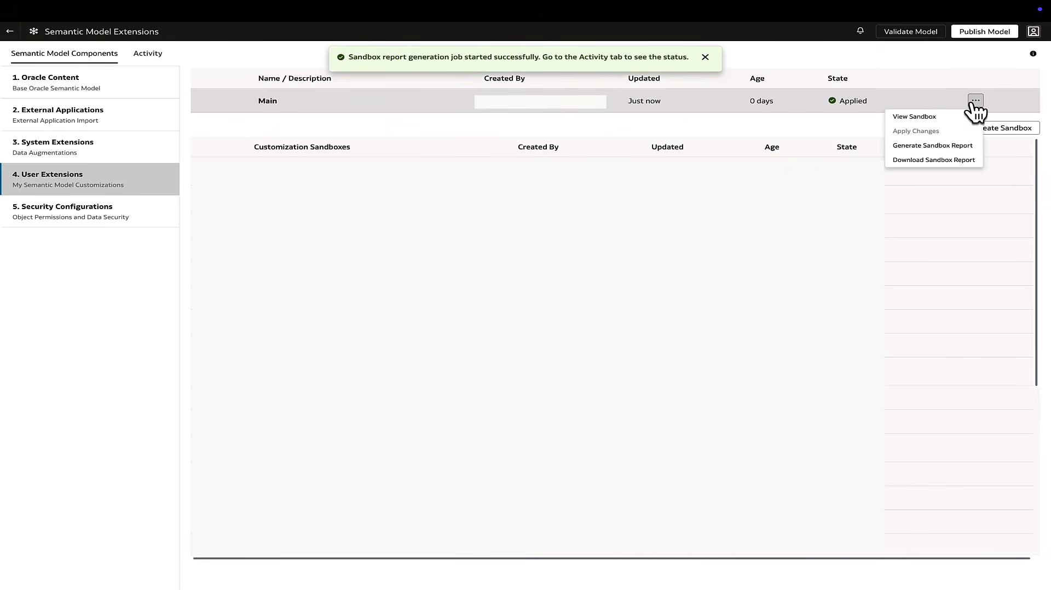
click(929, 160)
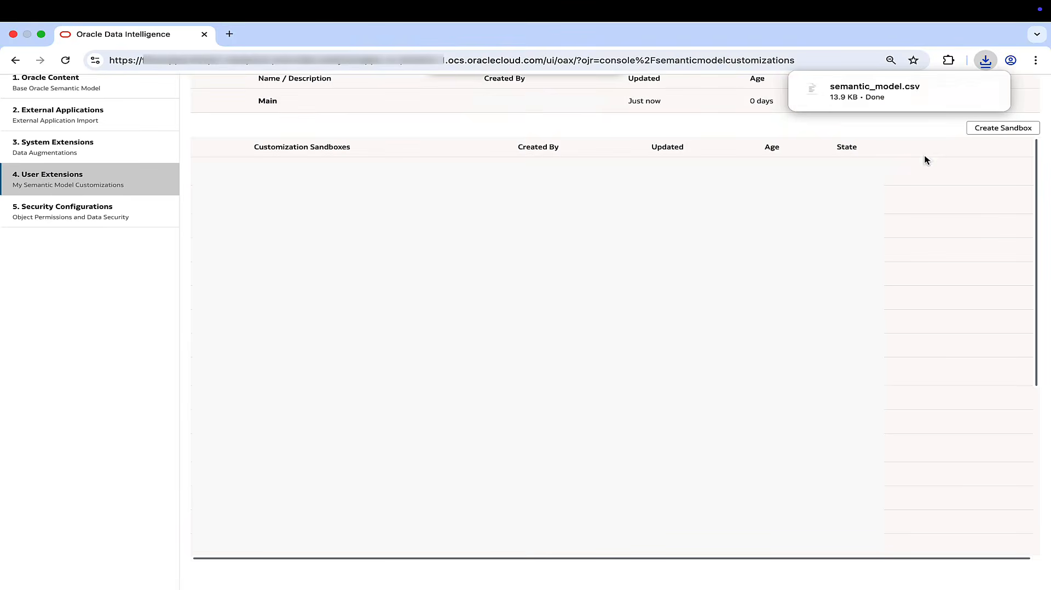
Open semantic_model.csv, filter SUBJECT_AREA to SCM - Sales Orders, and examine the presentation, logical and physical mapping of Item_Dept_Custom_D_V
click(894, 86)
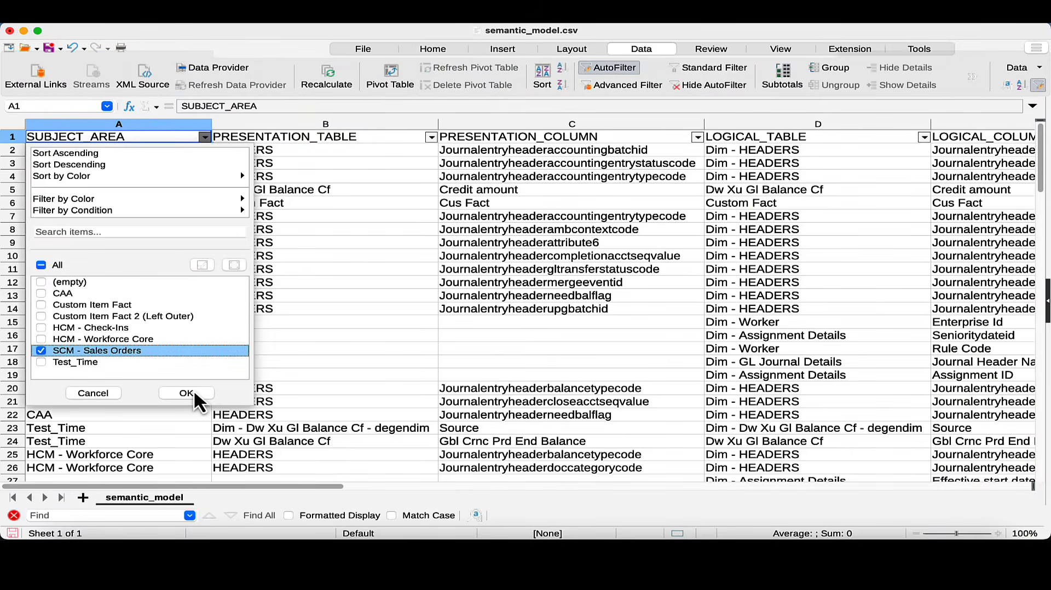
click(194, 390)
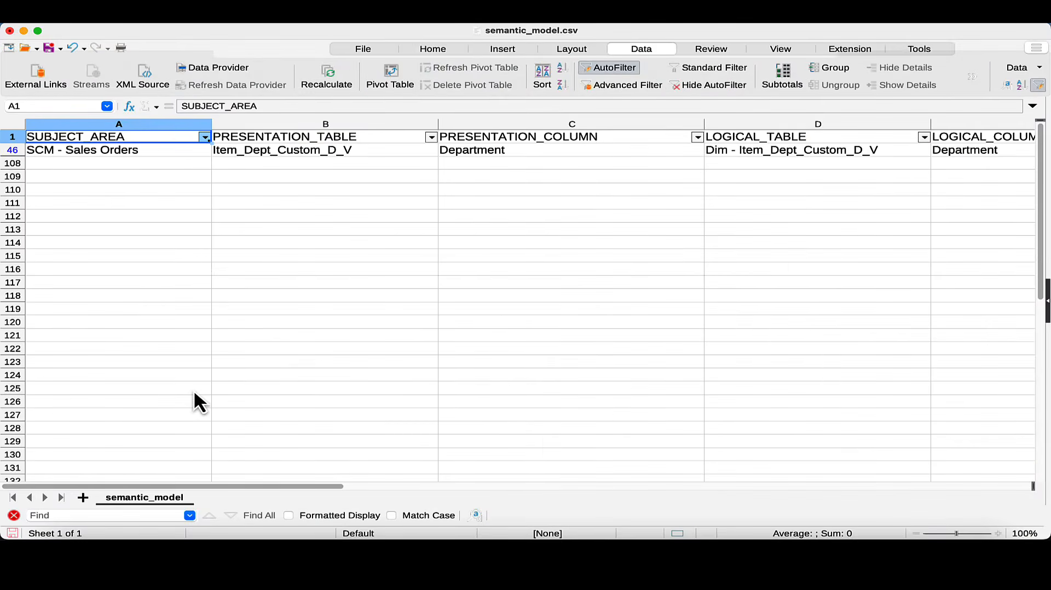
click(357, 148)
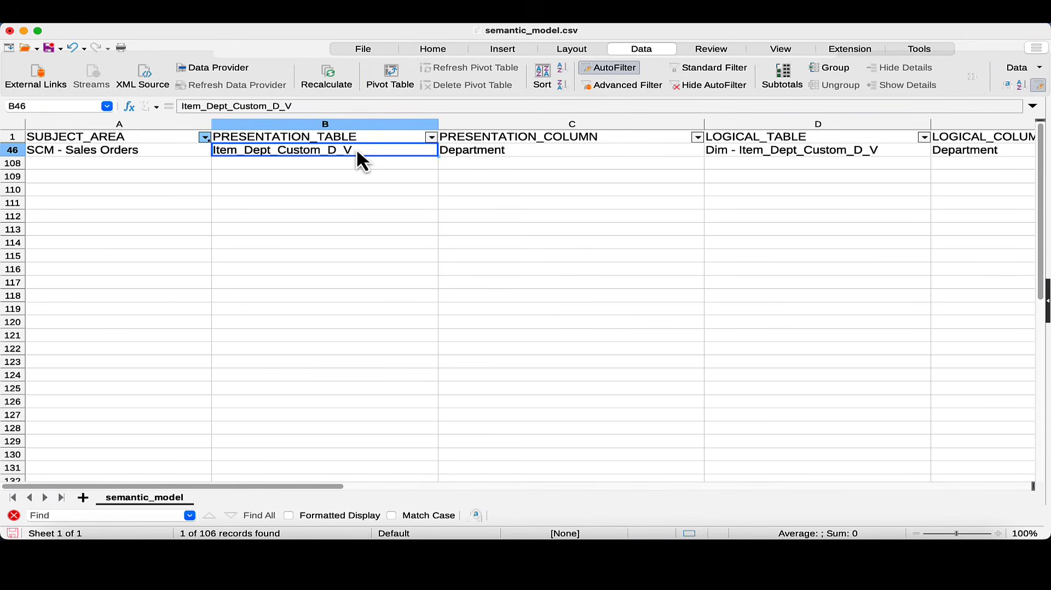
key(Tab)
key(Tab)
key(Tab)
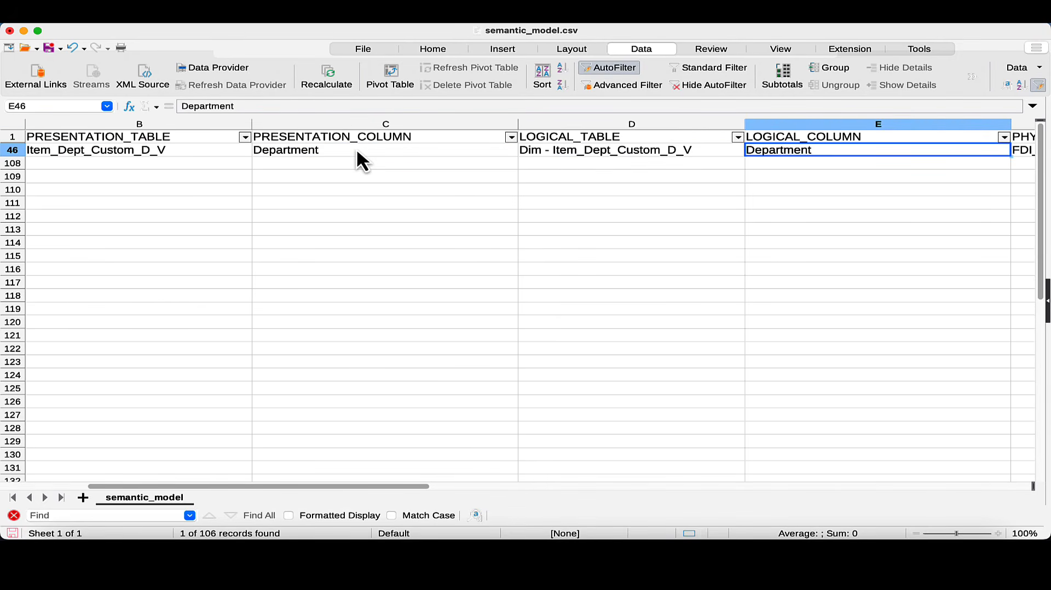
key(Tab)
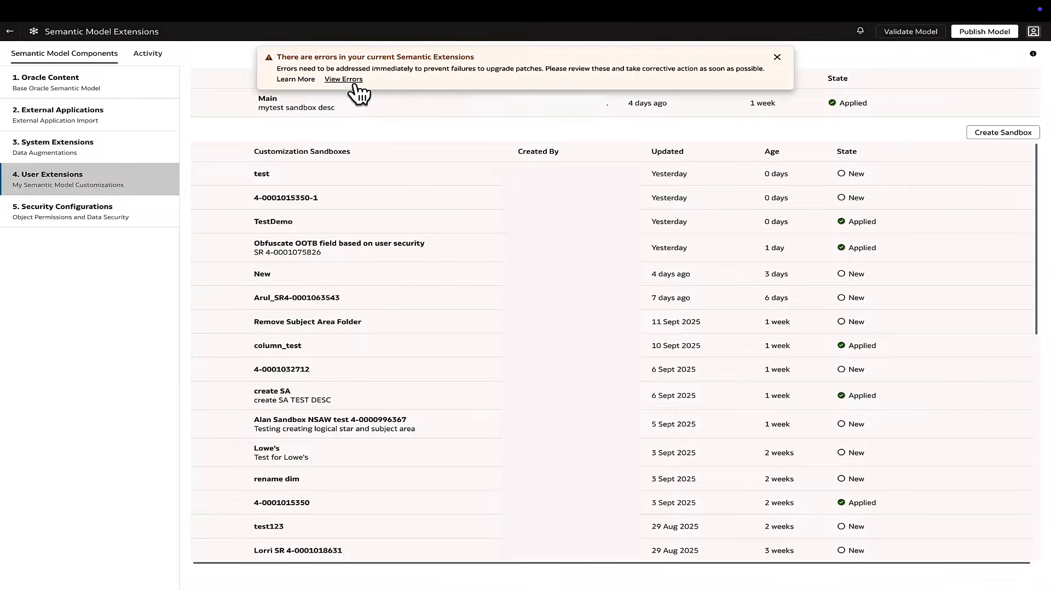
Reopen the list of semantic extension errors and examine the customization names and issues for Dim_AsgRecords_C
click(344, 79)
scroll(612, 267, right, 2)
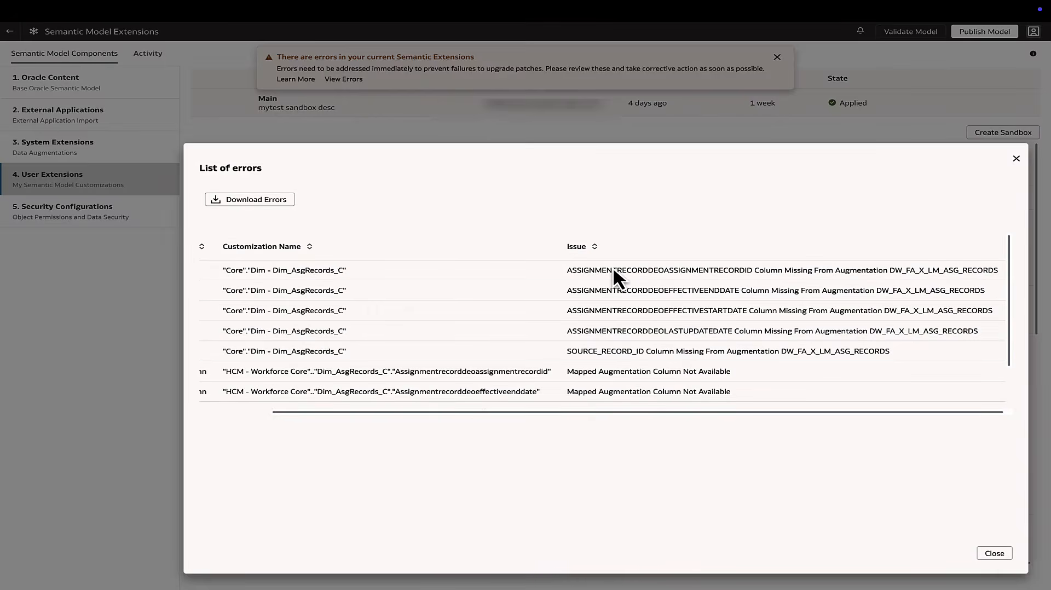
scroll(612, 266, left, 2)
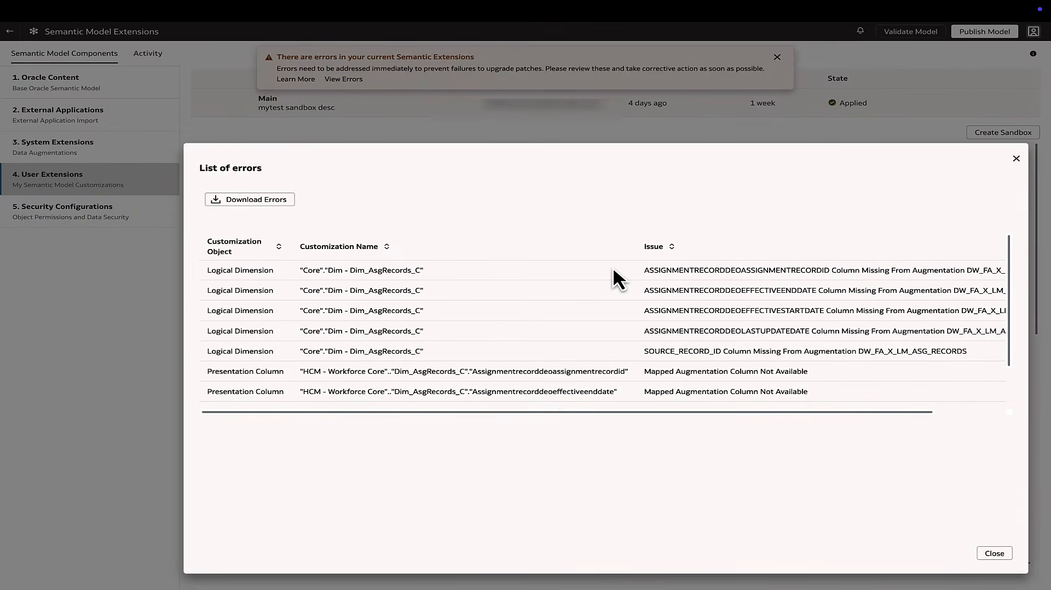
scroll(613, 267, right, 2)
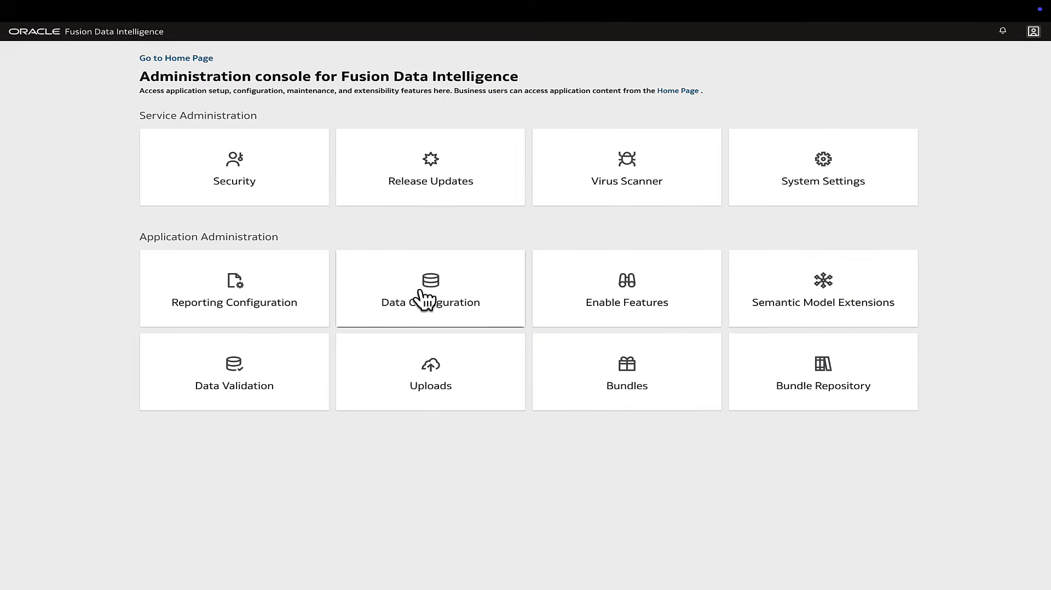
Check the data augmentation list and the data configuration audit log for the DW_FA_X_LM_ASG_RECORDS entries
click(425, 298)
click(706, 206)
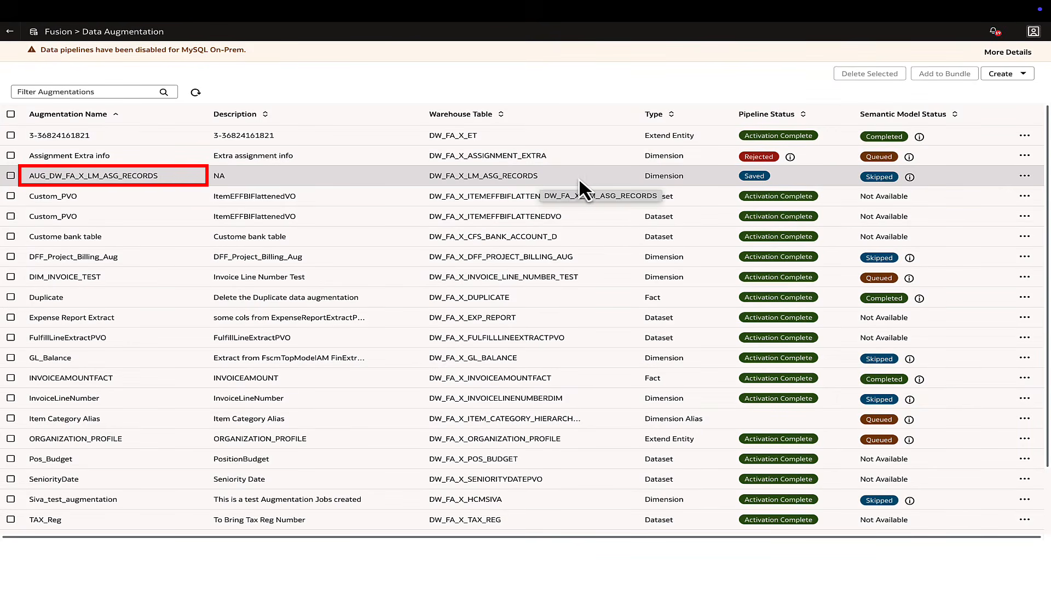
click(9, 31)
scroll(84, 359, down, 1)
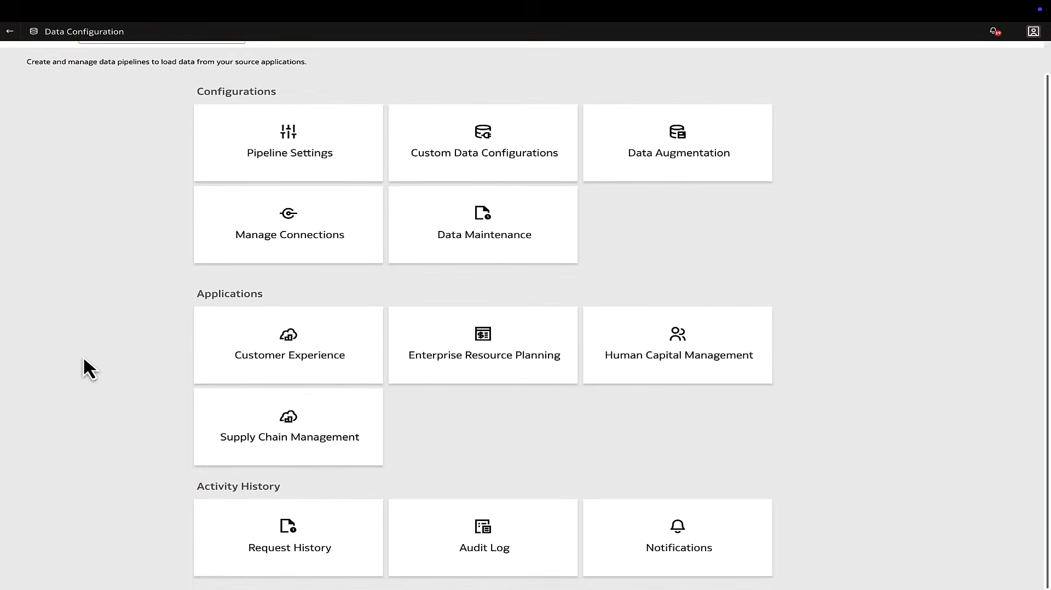
click(459, 542)
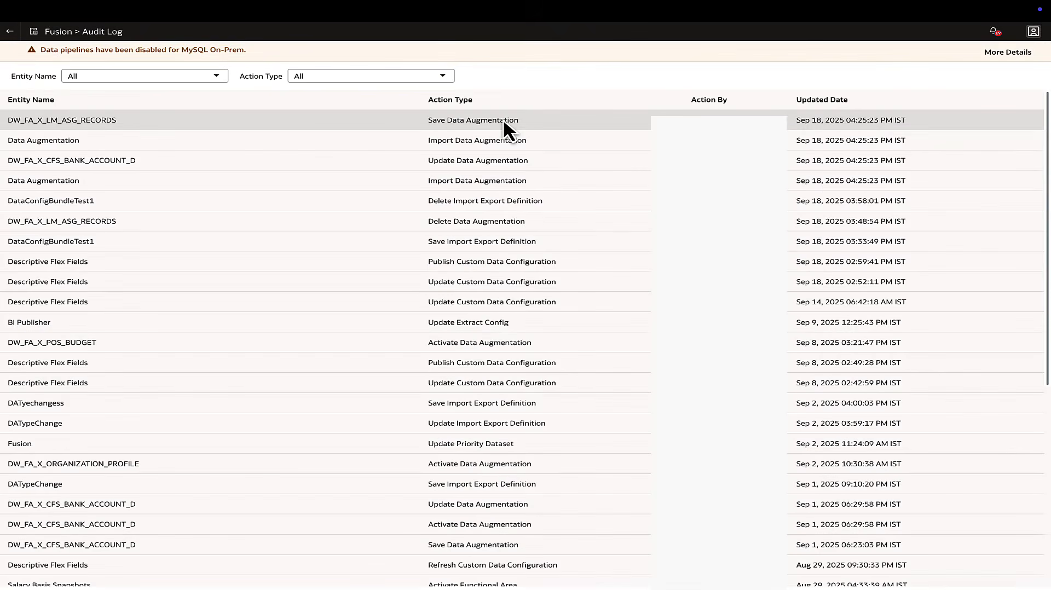
click(151, 118)
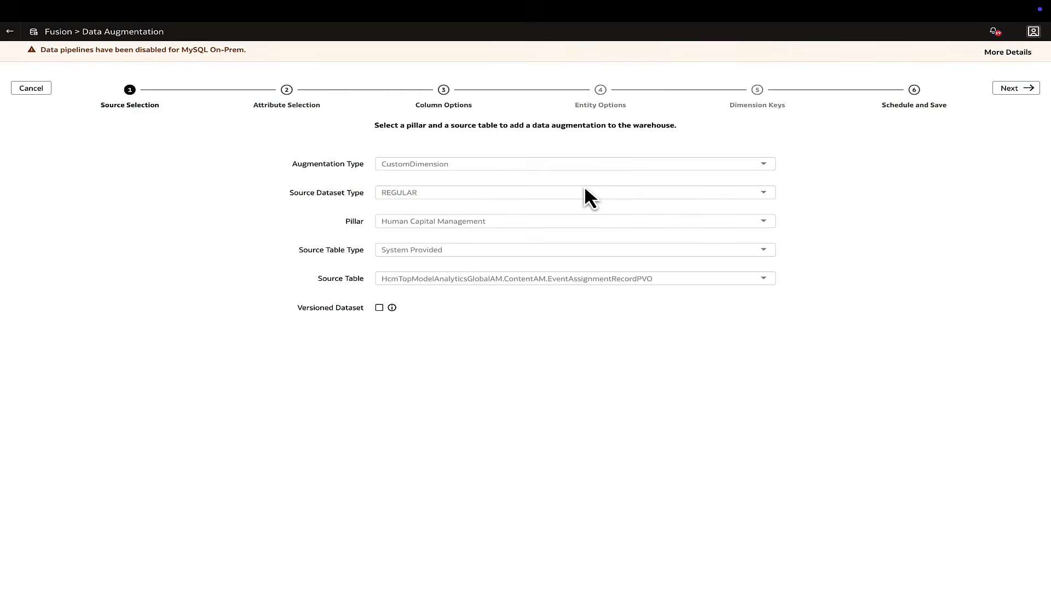
Advance the data augmentation past source selection and attribute selection, keeping the four selected EventAssignmentRecordPVO attributes
click(1016, 87)
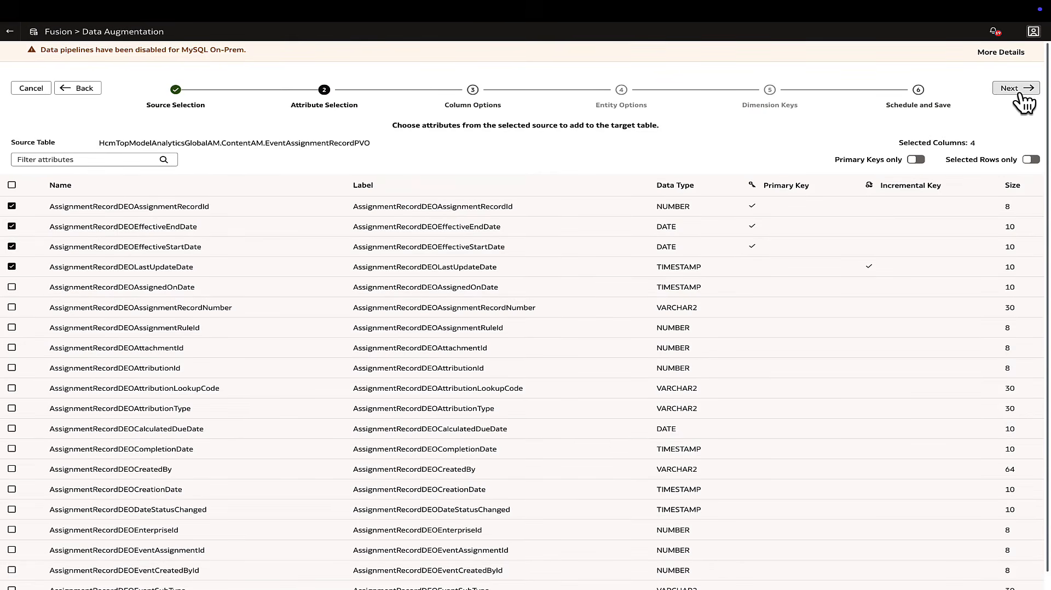
click(1029, 94)
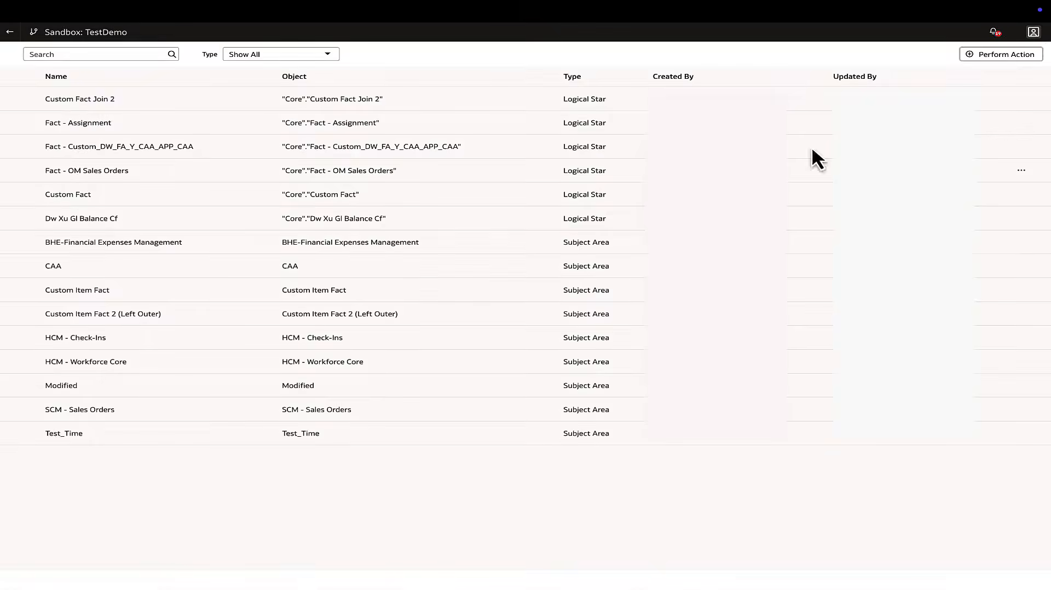
Modify the HCM - Workforce Core subject area by removing Source Record Id of Dim_AsgRecords_C from its custom elements, and advance to the final review
click(1001, 55)
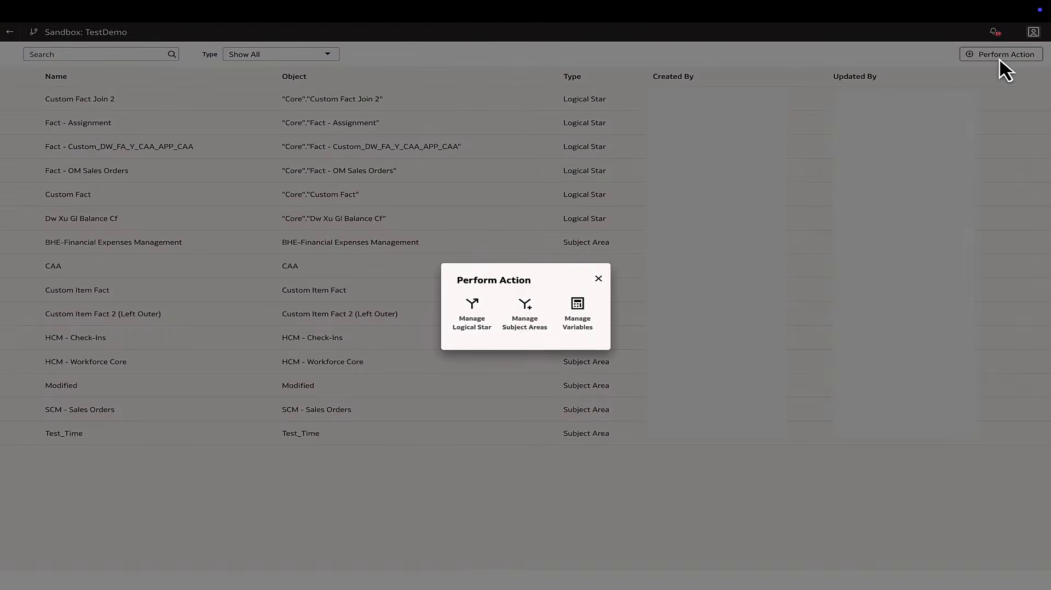
click(523, 317)
click(501, 316)
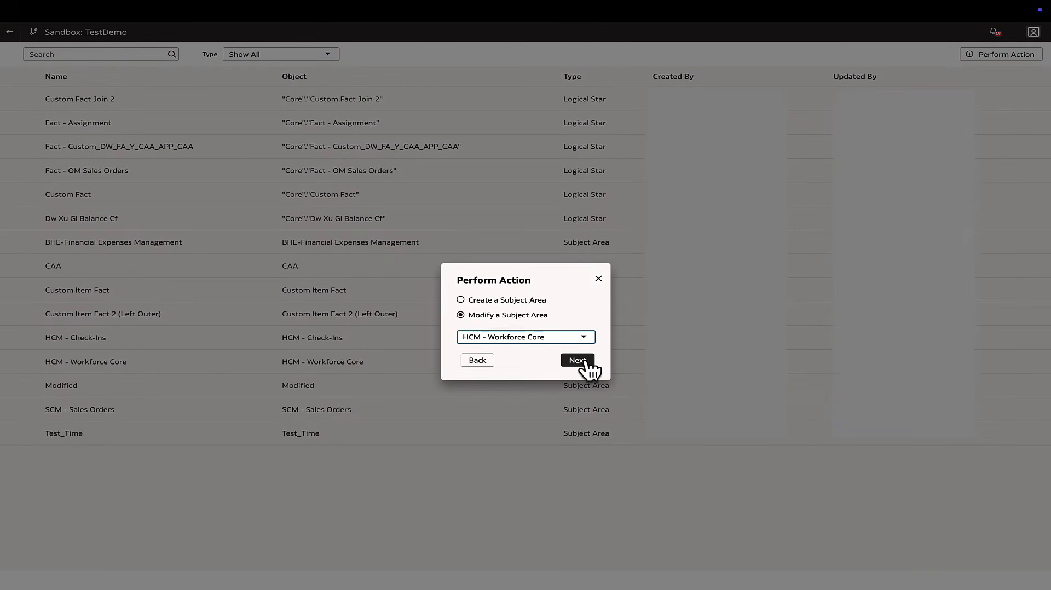
click(577, 359)
click(474, 121)
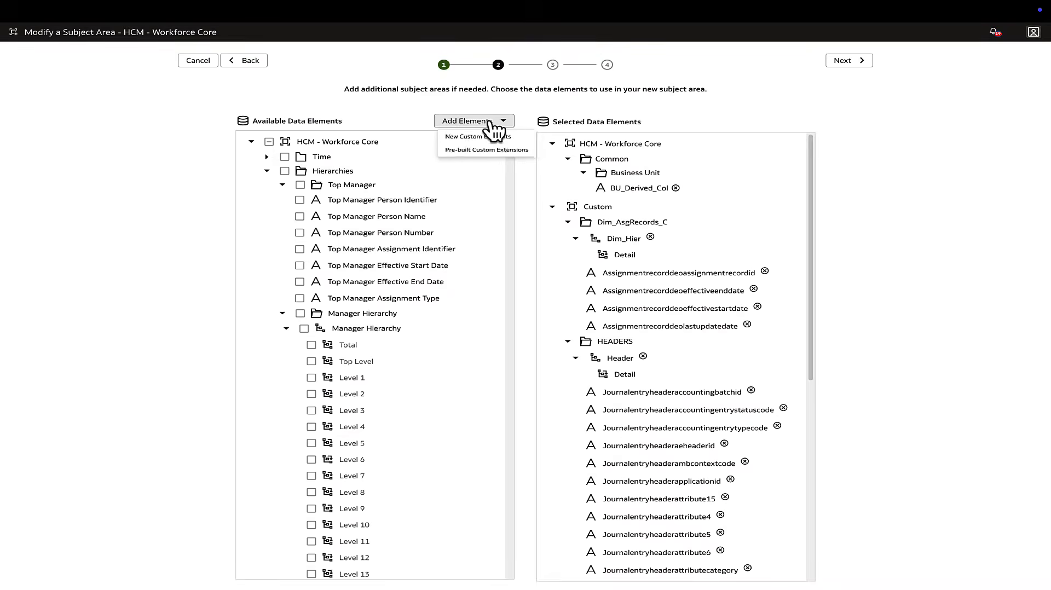
click(482, 135)
click(382, 324)
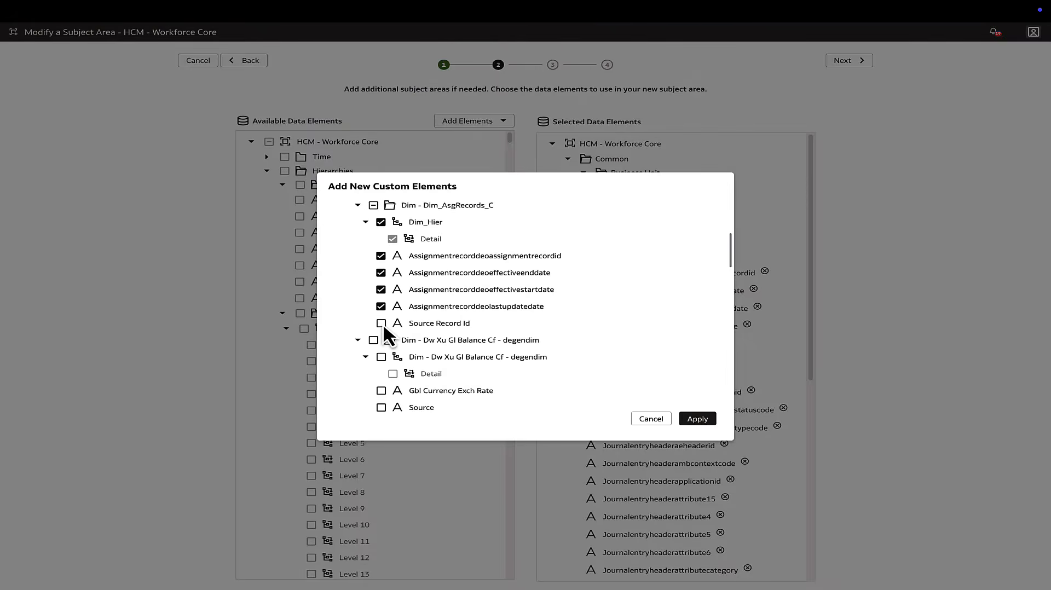
click(698, 419)
click(849, 61)
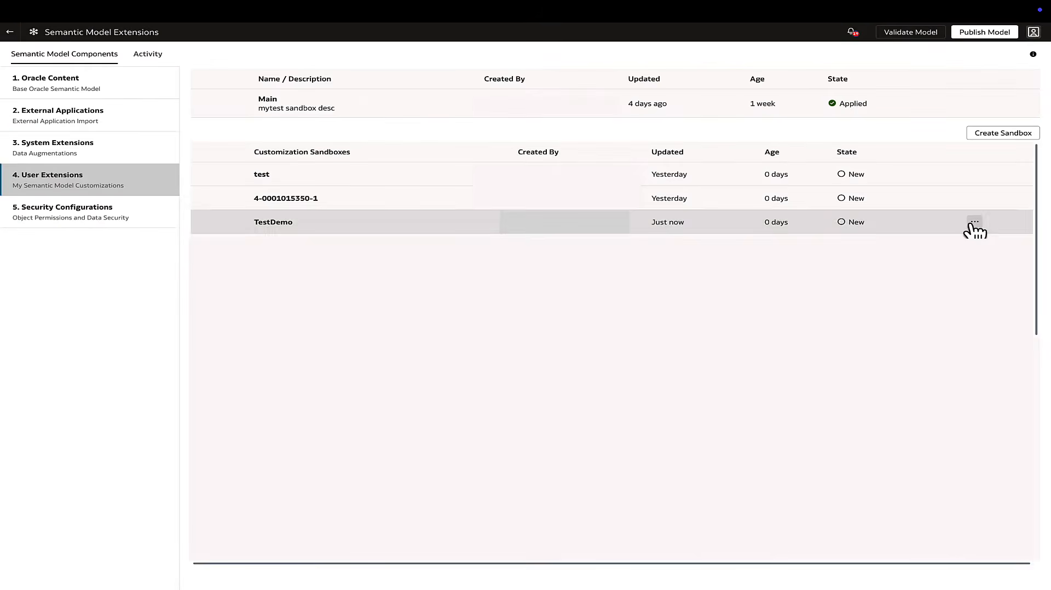
Apply the changes of the TestDemo sandbox
click(974, 228)
click(911, 237)
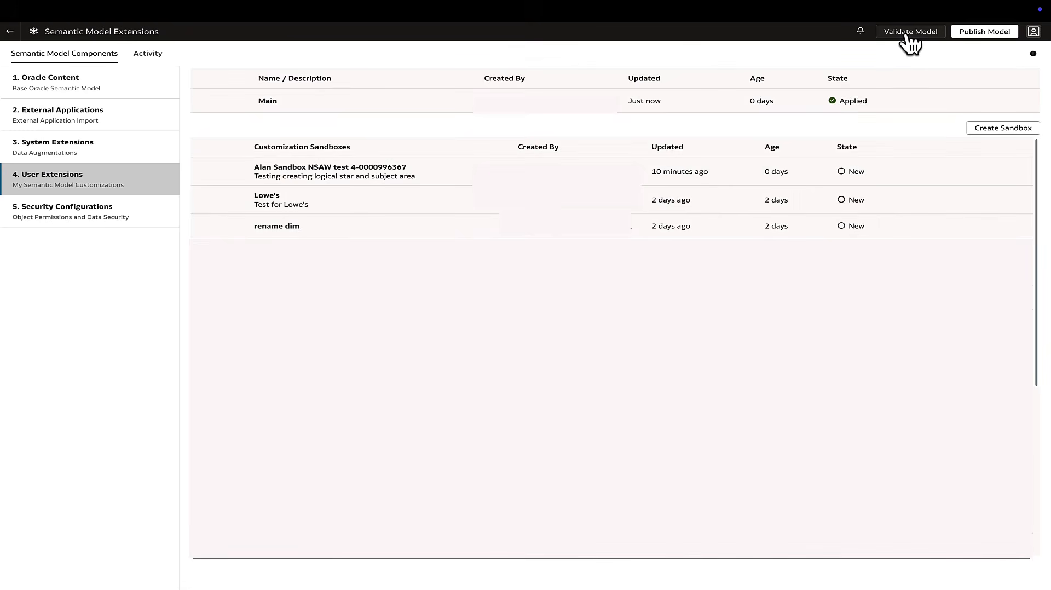
Start a validation of the semantic model and filter the activity history to Validate Model entries
click(910, 37)
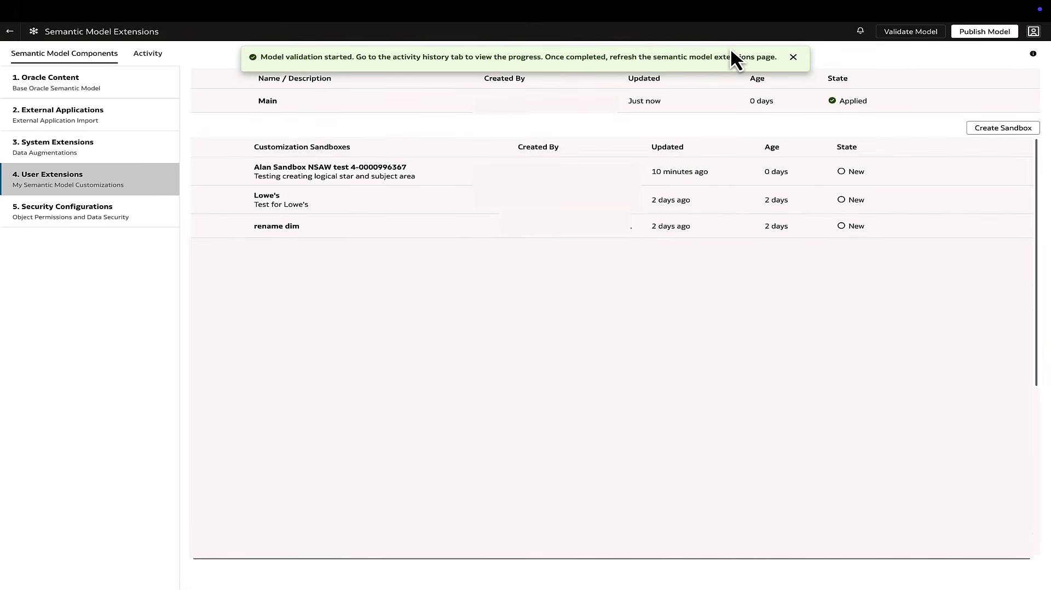
click(115, 80)
click(63, 244)
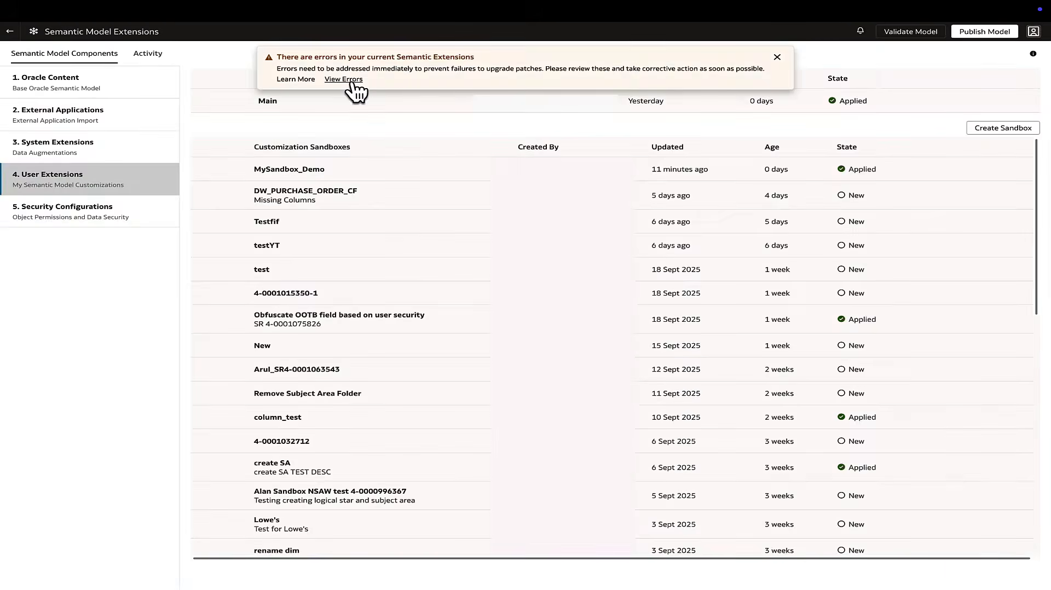
Check the list of semantic extension errors for MySandbox_Demo and open its Fact - Assignment logical star for editing
click(344, 78)
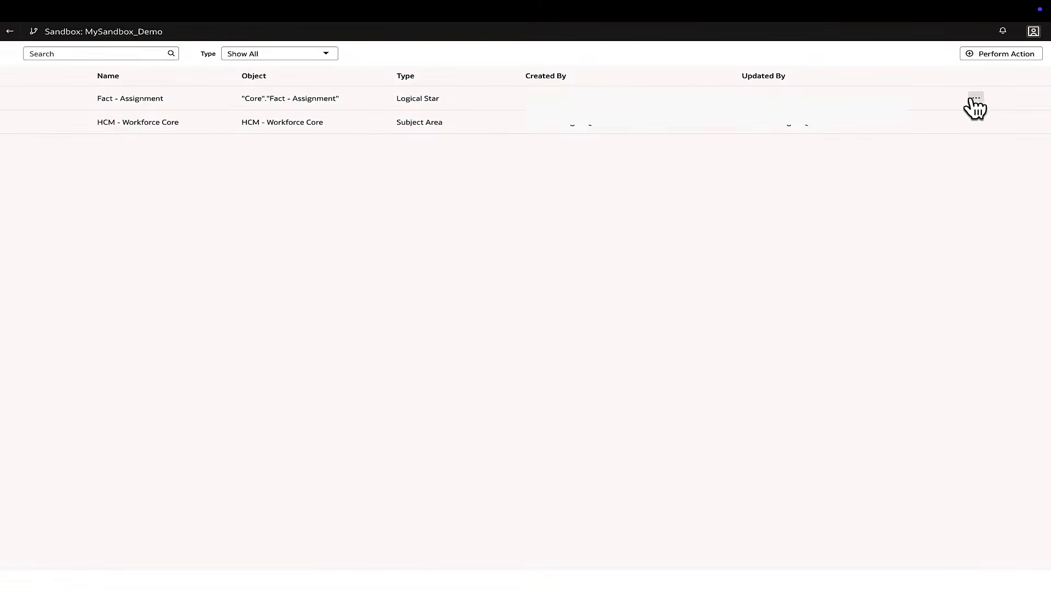
click(974, 99)
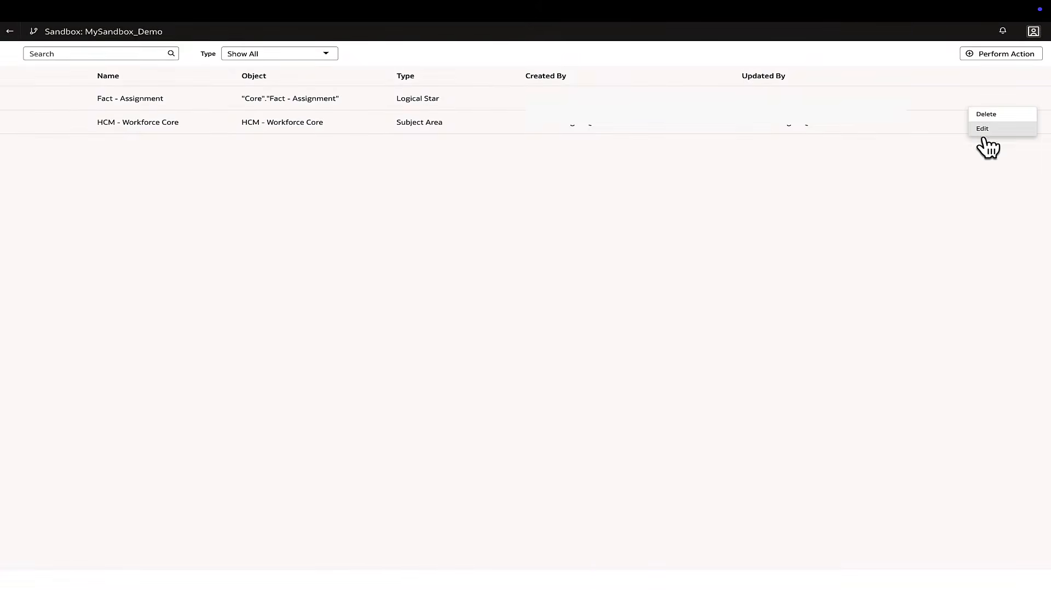
click(984, 134)
Edit the extension of dimension Dim - DW_FA_X_ASGREC and remove the leading space from the logical column name SourceRec
click(233, 453)
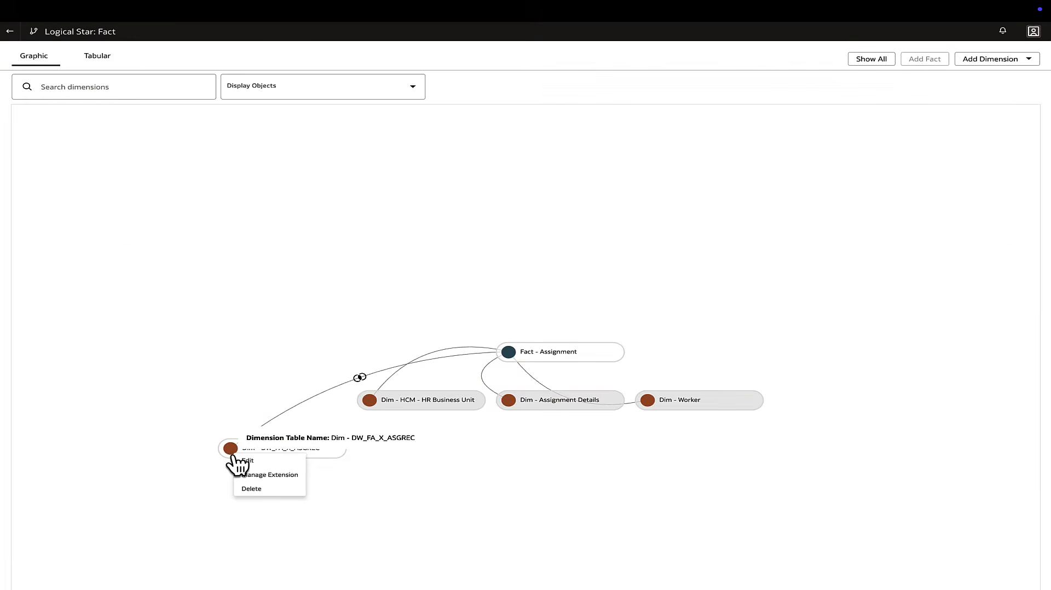
click(265, 475)
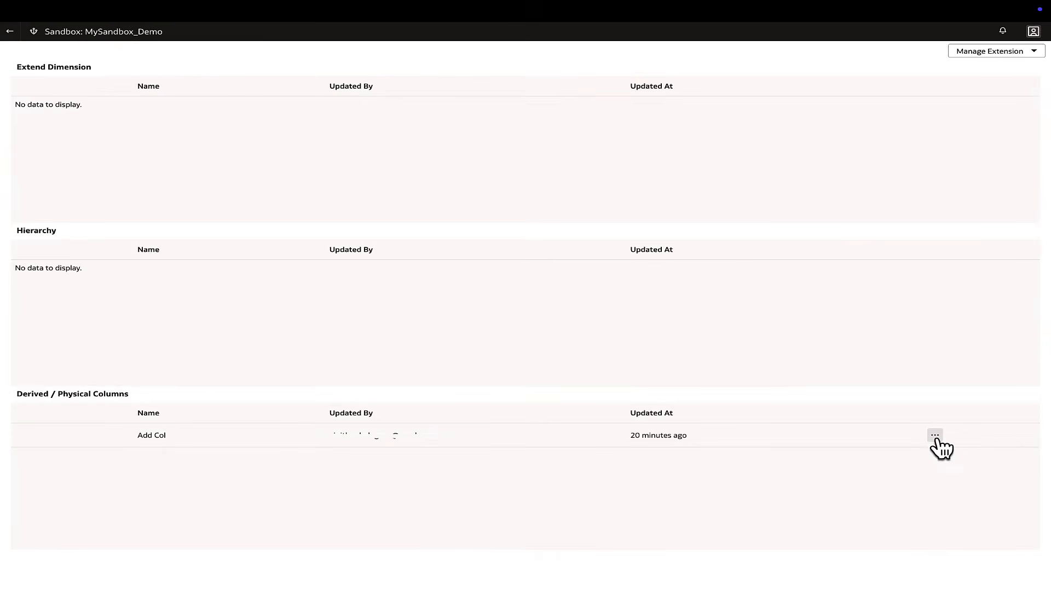
click(937, 440)
click(944, 452)
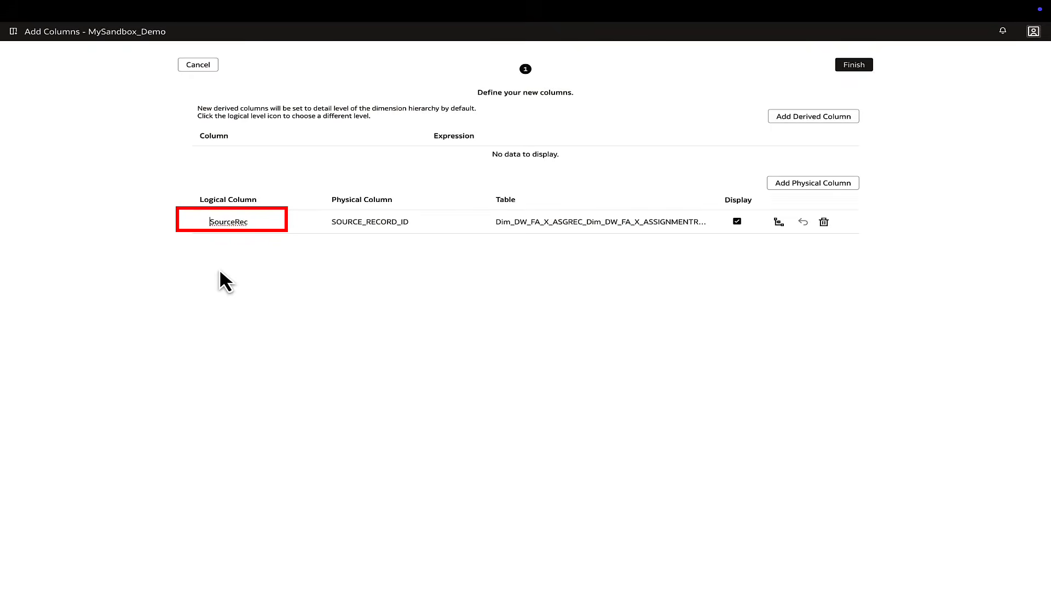
click(208, 222)
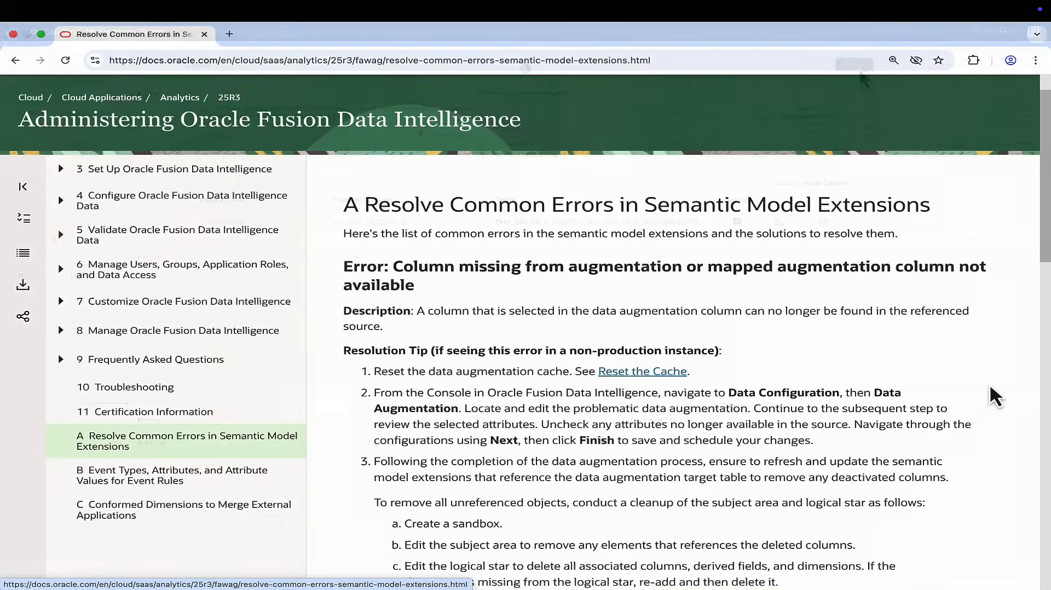
Examine the error descriptions and resolution tips in the Oracle documentation page Resolve Common Errors in Semantic Model Extensions
scroll(990, 383, down, 2)
scroll(989, 383, down, 6)
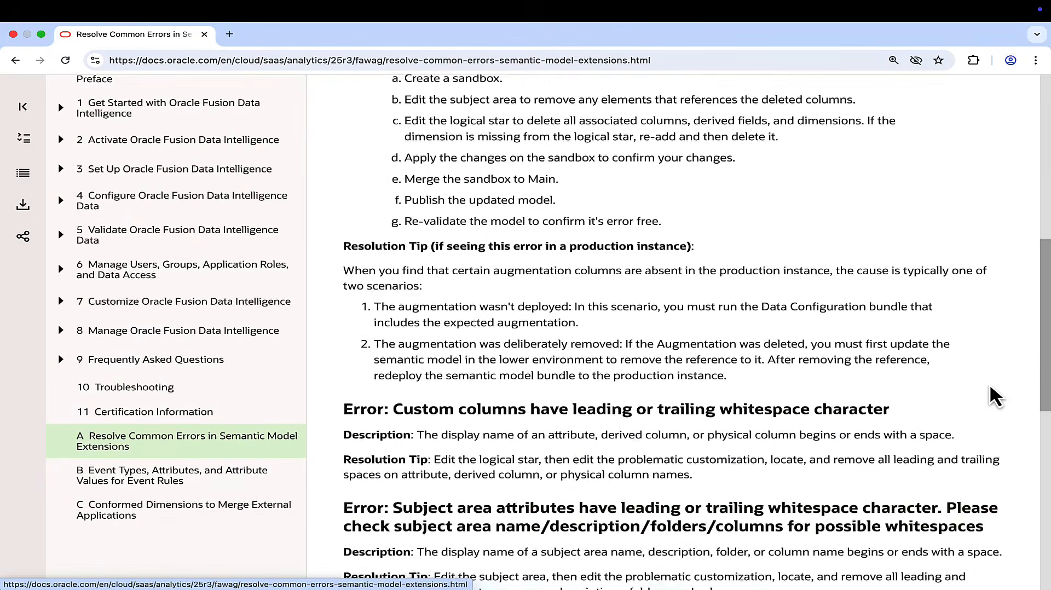
scroll(991, 389, down, 6)
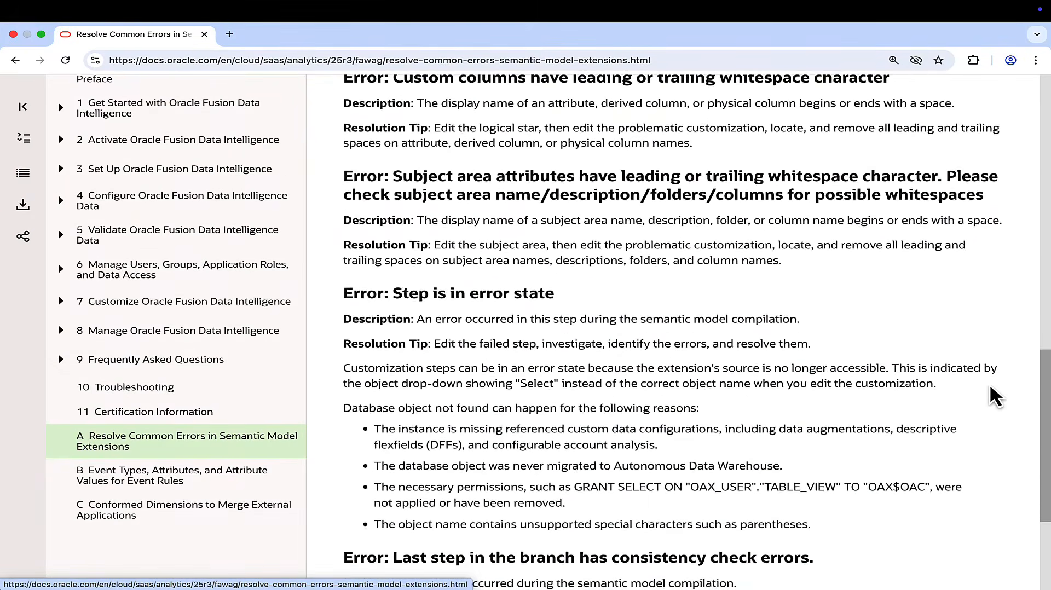
scroll(991, 389, up, 13)
scroll(991, 387, up, 3)
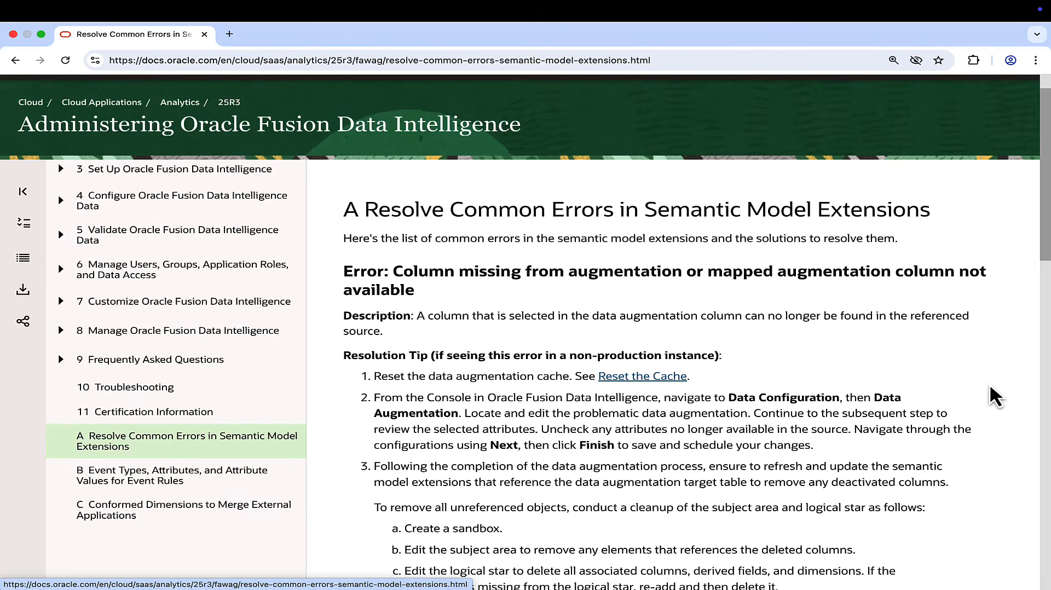